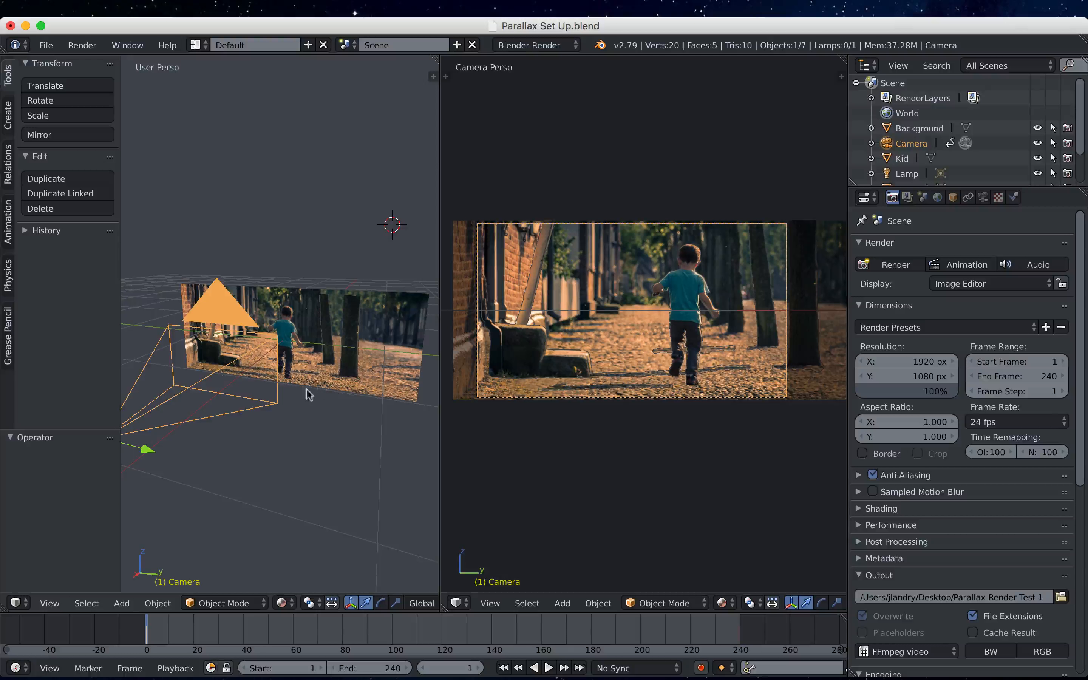
# Play back the camera animation in the viewports, scrub through the timeline, and return to frame 1.
pyautogui.hotkey('alt', 'a')
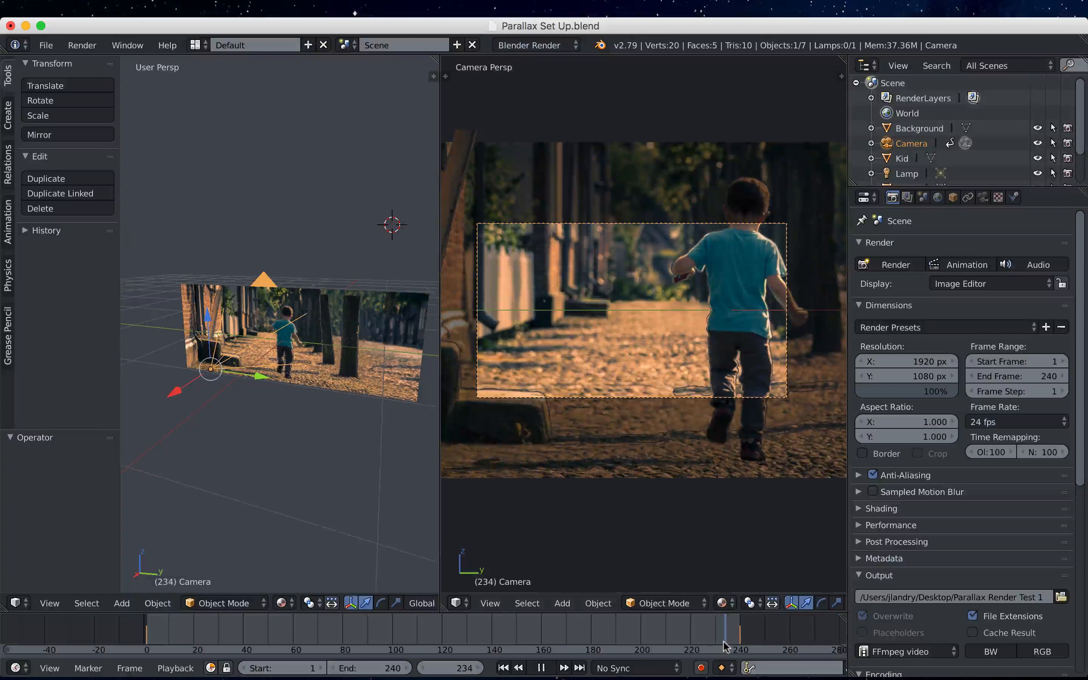
pyautogui.moveTo(269, 621); pyautogui.dragTo(150, 621)
pyautogui.hotkey('alt', 'a')
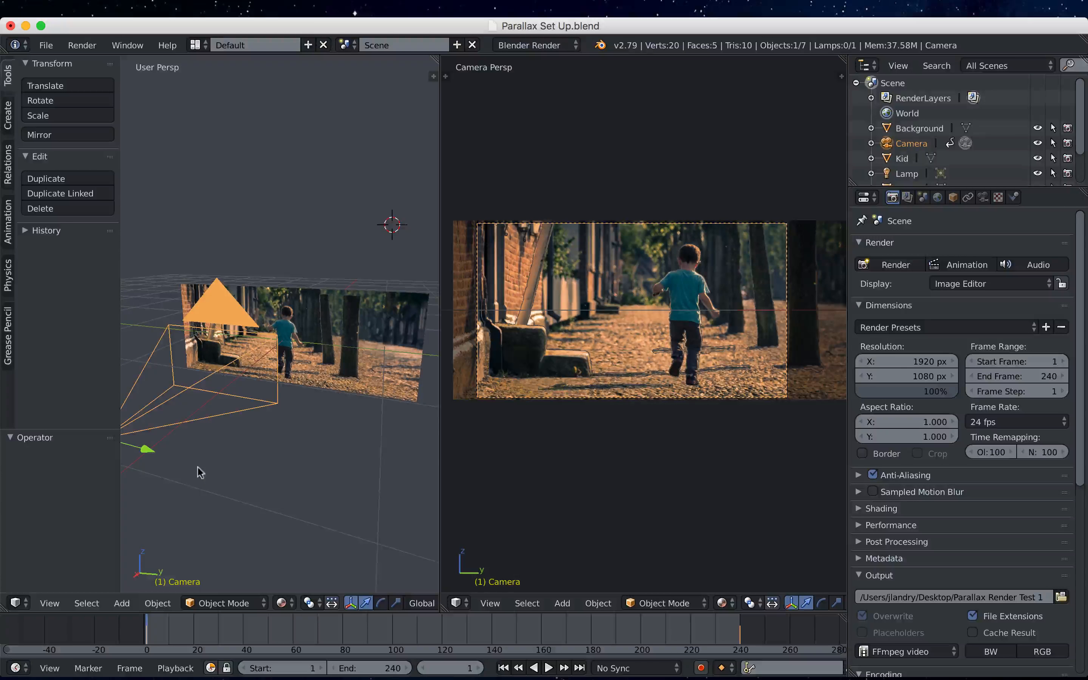
# Enlarge the timeline area and split it horizontally into two stacked editors.
pyautogui.scroll(-2, 241, 432)
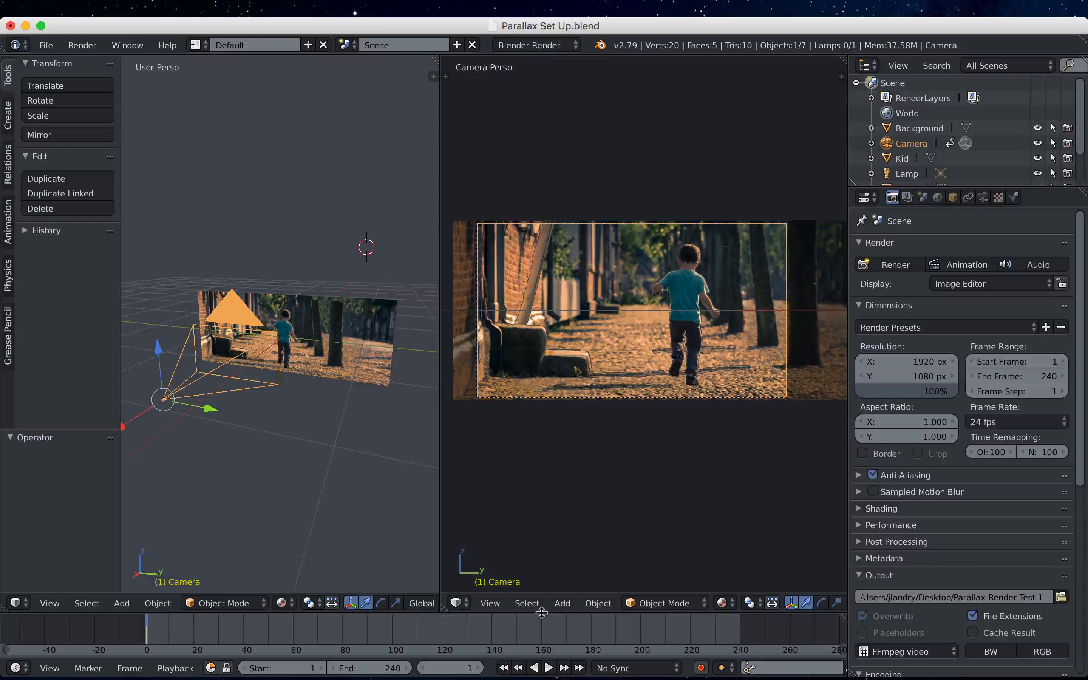
pyautogui.moveTo(541, 612); pyautogui.dragTo(541, 490)
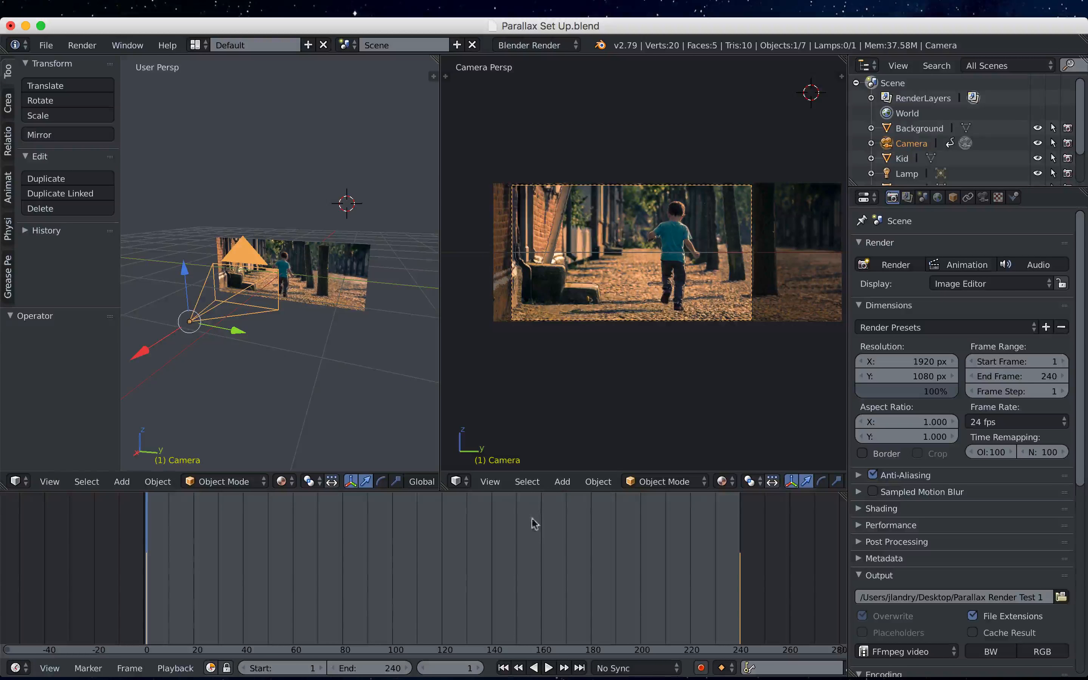
pyautogui.moveTo(560, 486); pyautogui.dragTo(562, 396)
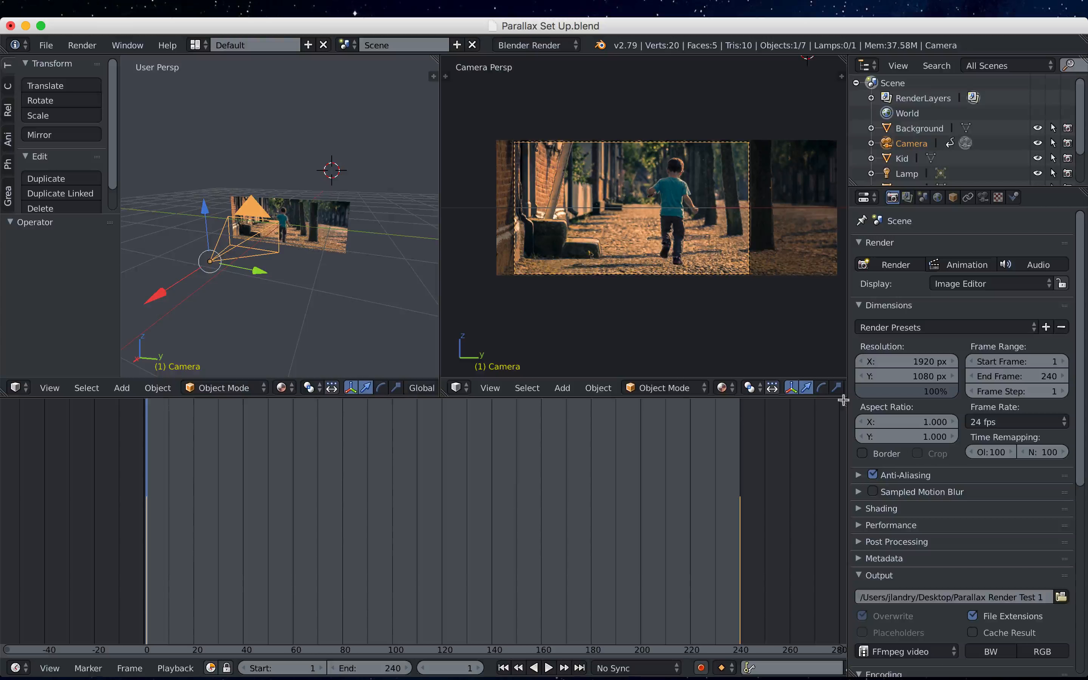
pyautogui.moveTo(843, 400); pyautogui.dragTo(845, 546)
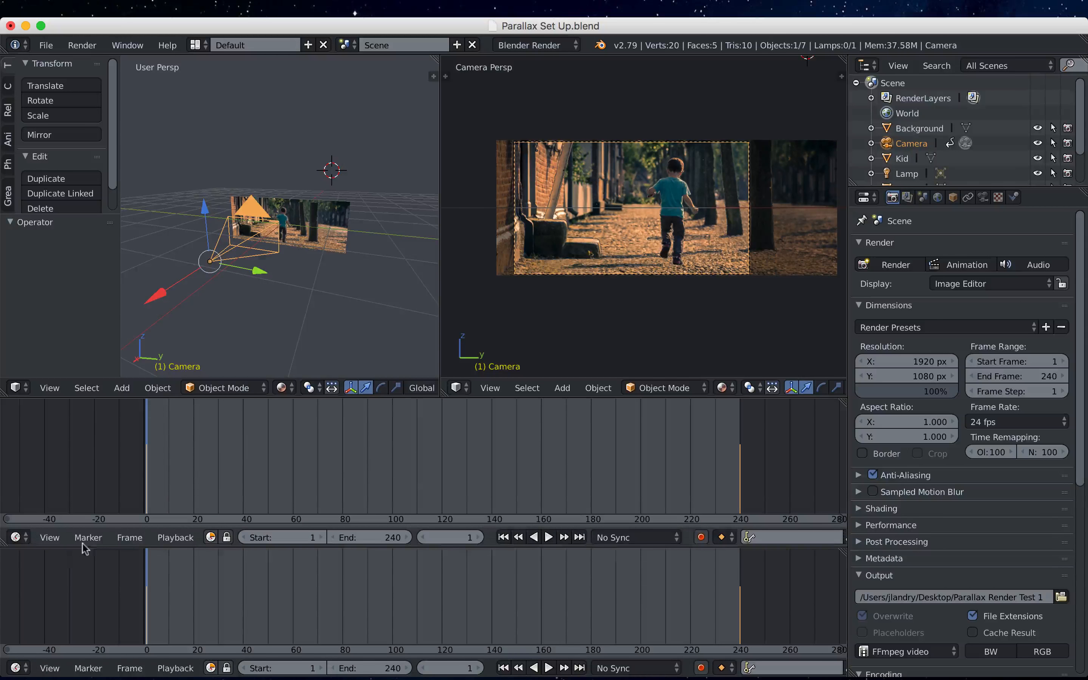
# Change the upper timeline area to a Dope Sheet and adjust the heights of the stacked areas around it.
pyautogui.click(15, 538)
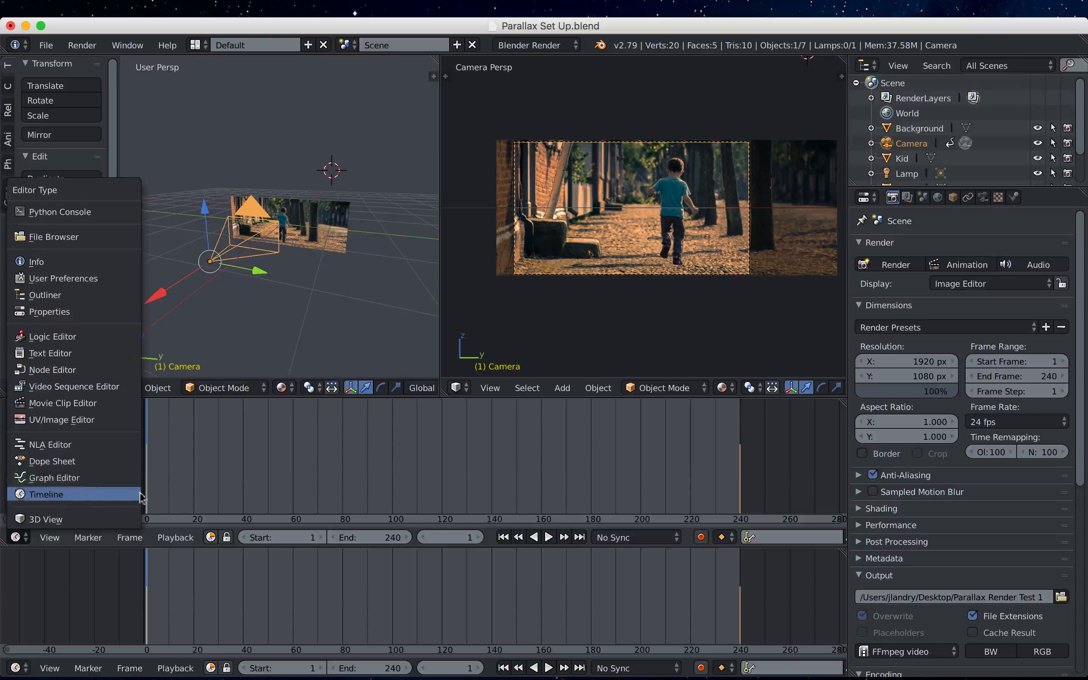
pyautogui.click(63, 495)
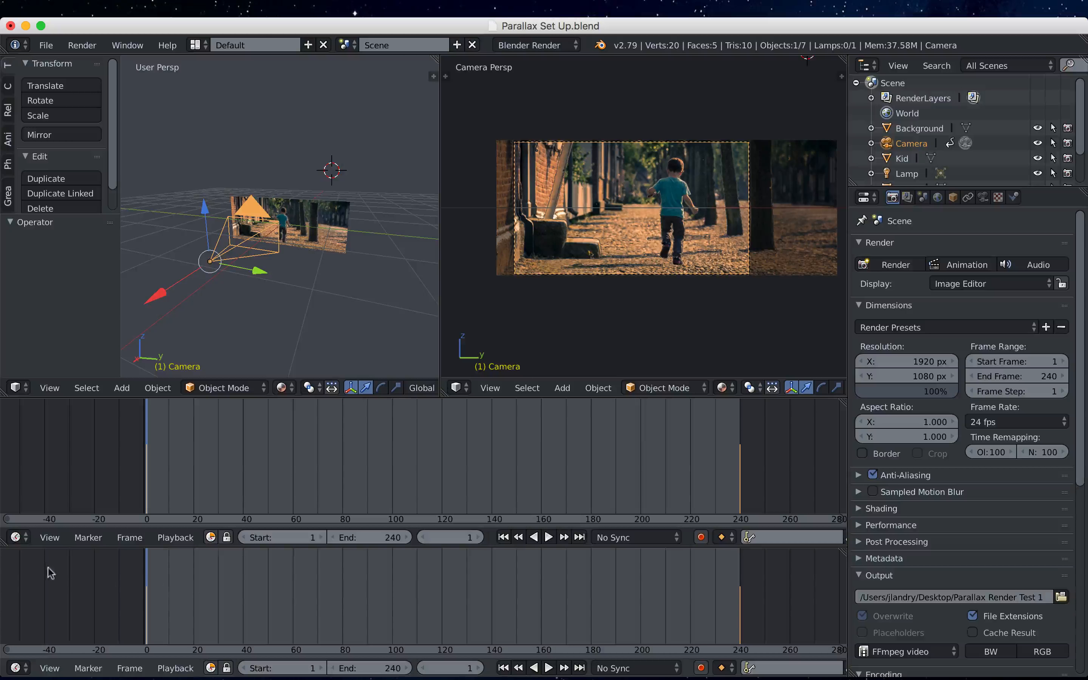
pyautogui.click(18, 537)
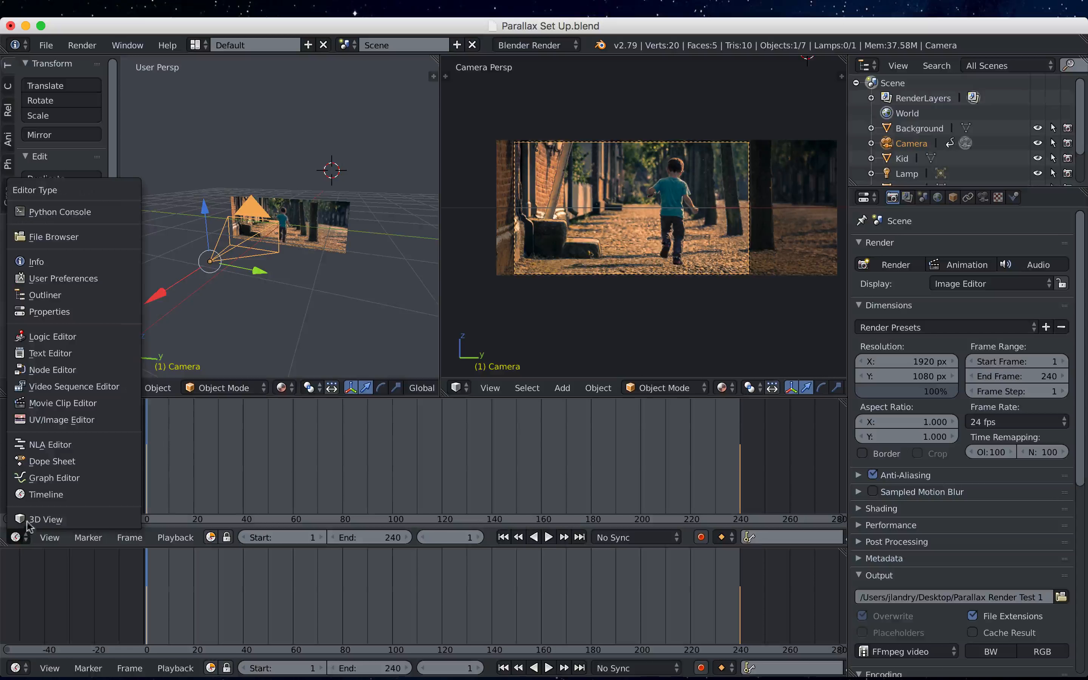
pyautogui.click(41, 462)
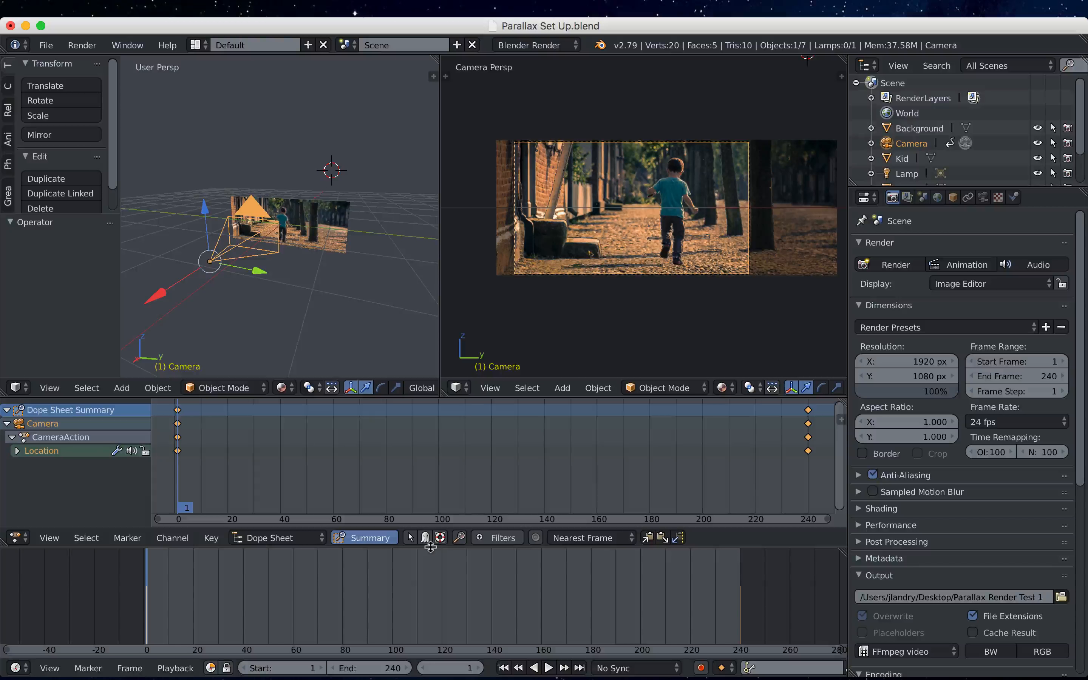
pyautogui.moveTo(430, 550); pyautogui.dragTo(423, 614)
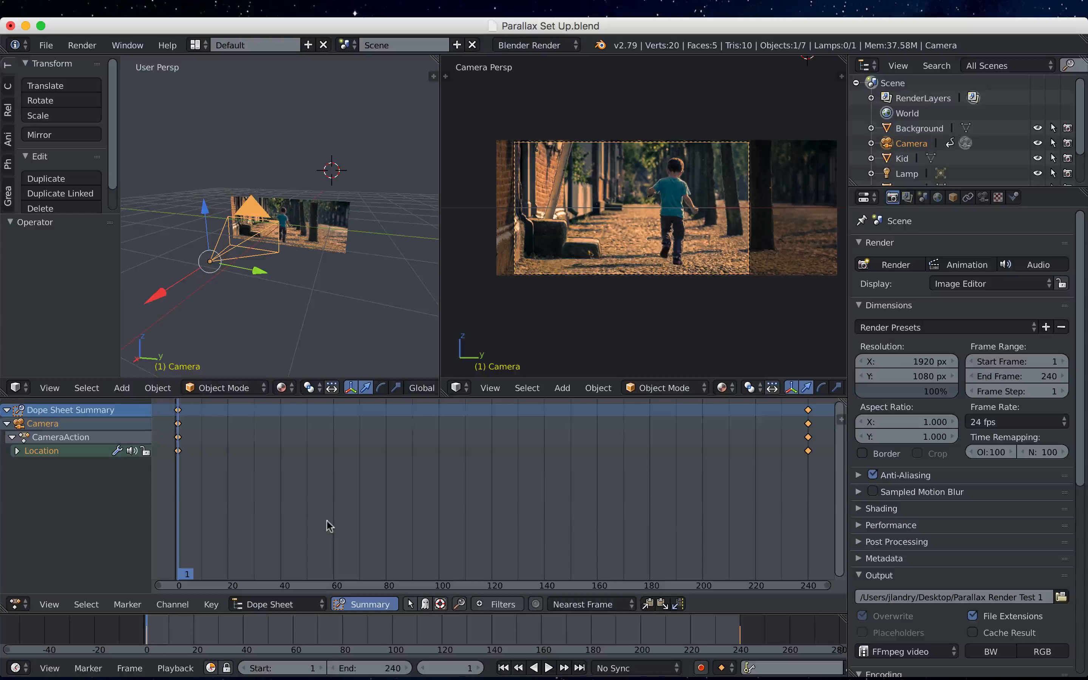
pyautogui.moveTo(374, 397); pyautogui.dragTo(365, 476)
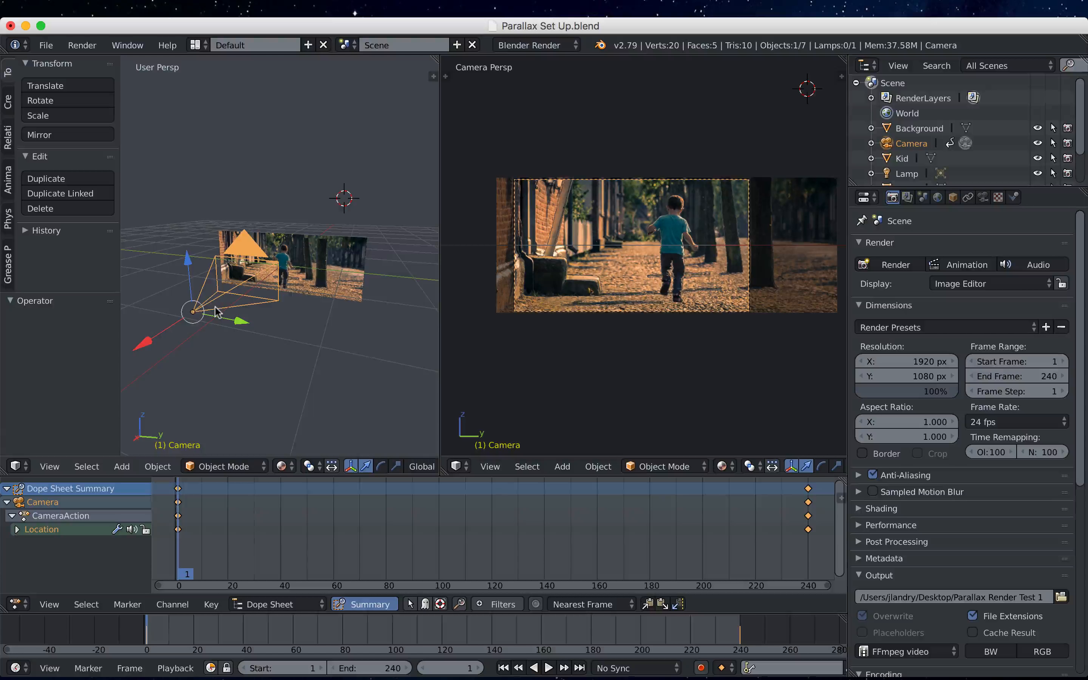
# Deselect all scene objects, collapse the Camera channel in the Dope Sheet, and turn off its summary row.
pyautogui.press('a')
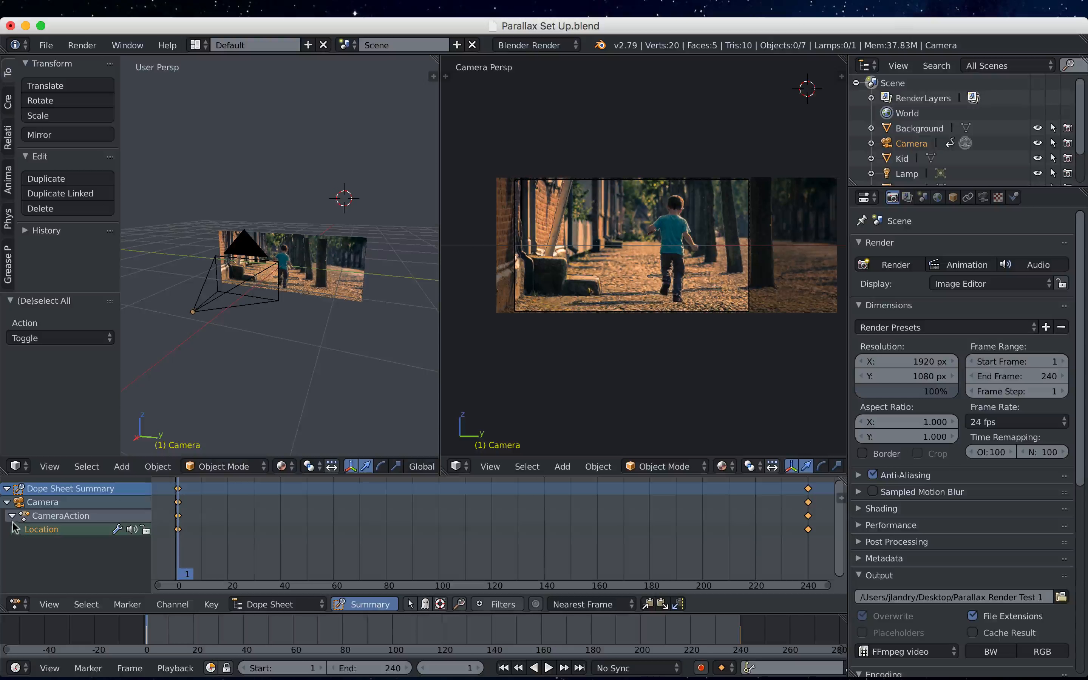
pyautogui.click(7, 503)
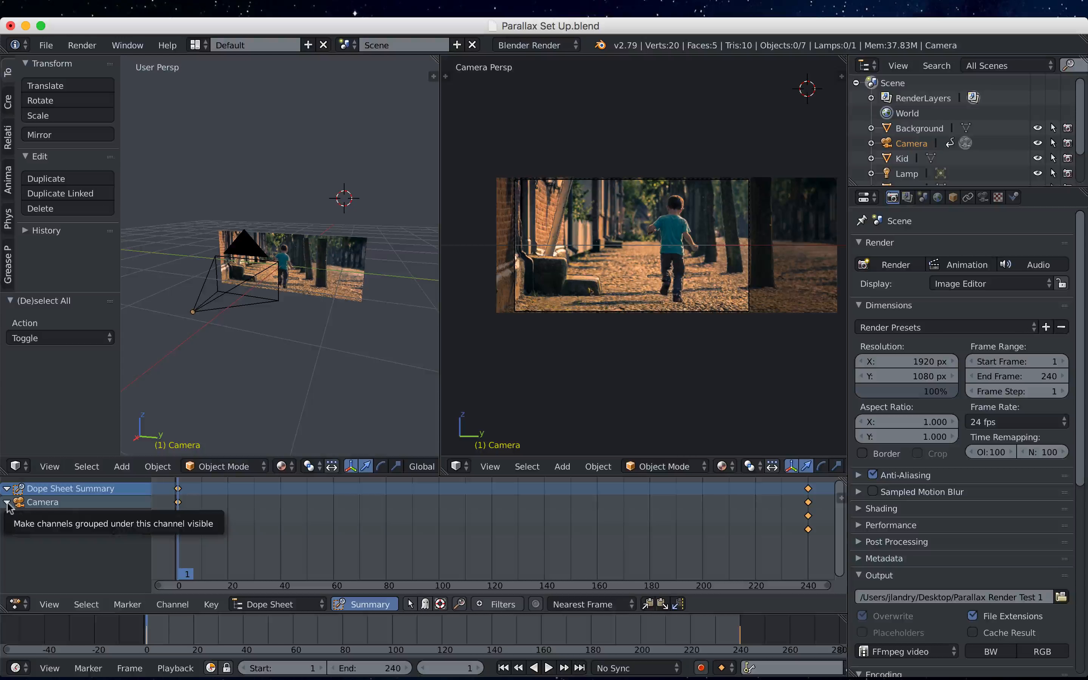
pyautogui.click(7, 502)
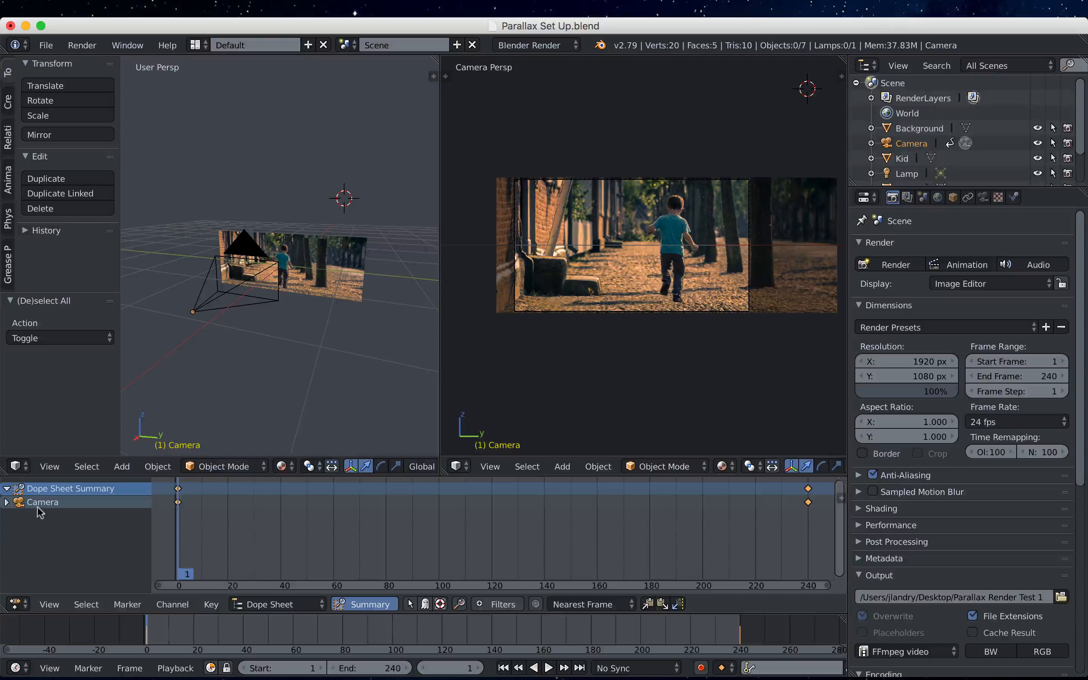
pyautogui.click(7, 502)
pyautogui.click(7, 502)
pyautogui.moveTo(345, 517); pyautogui.dragTo(177, 502)
pyautogui.click(371, 606)
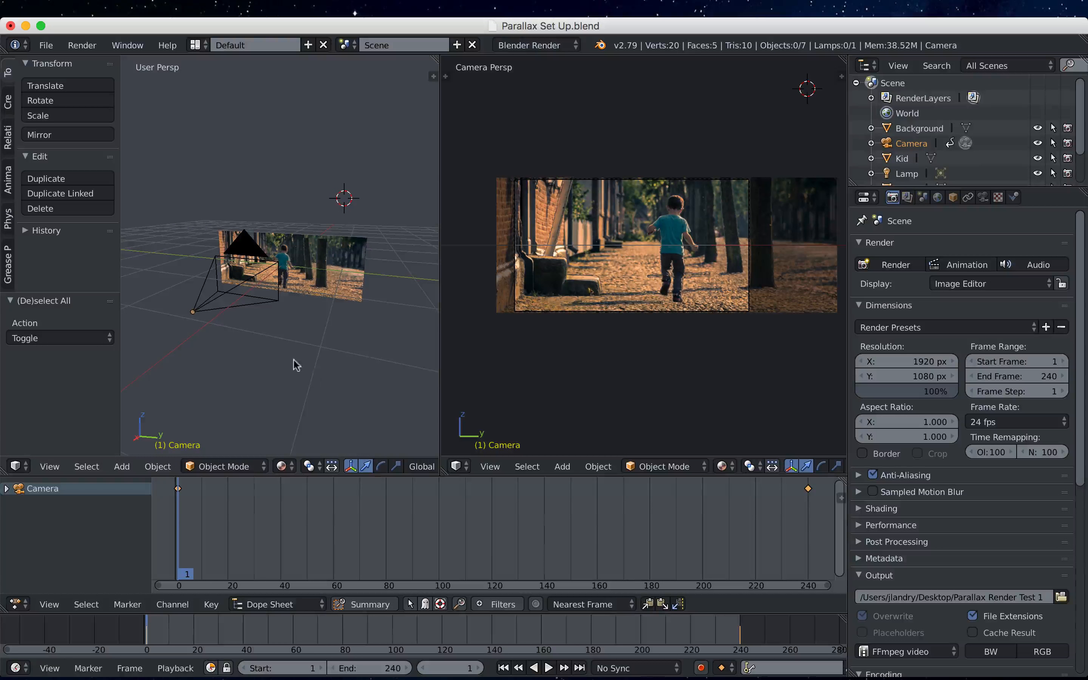
# Select the camera and preview its animation while scrubbing in the Dope Sheet, ending back at frame 1.
pyautogui.rightClick(221, 294)
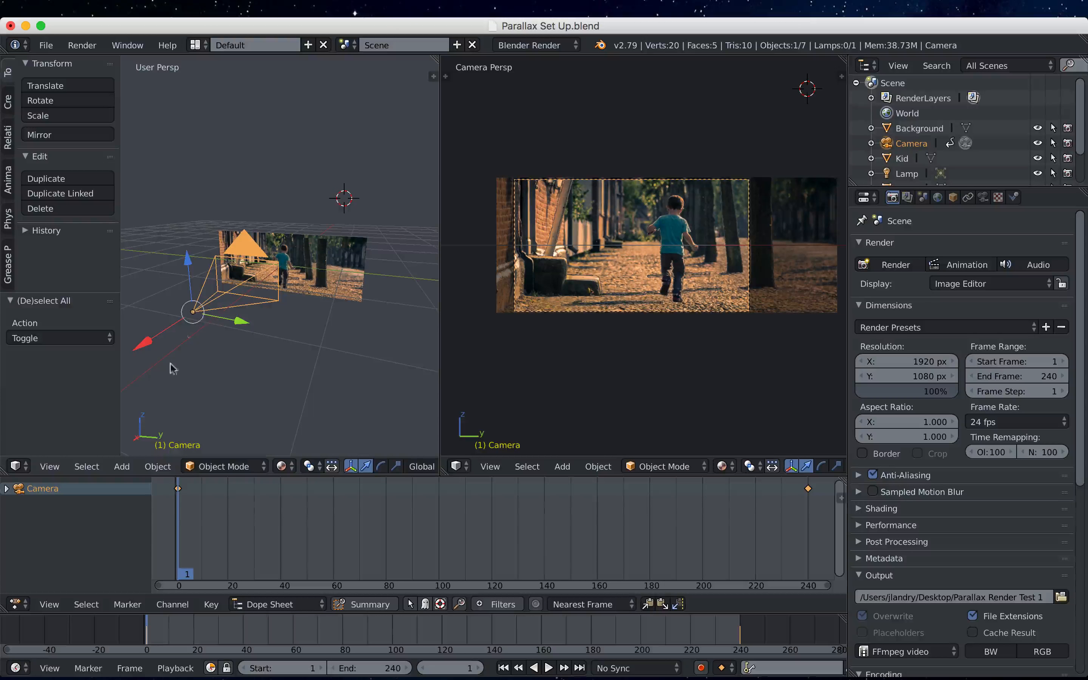
pyautogui.hotkey('alt', 'a')
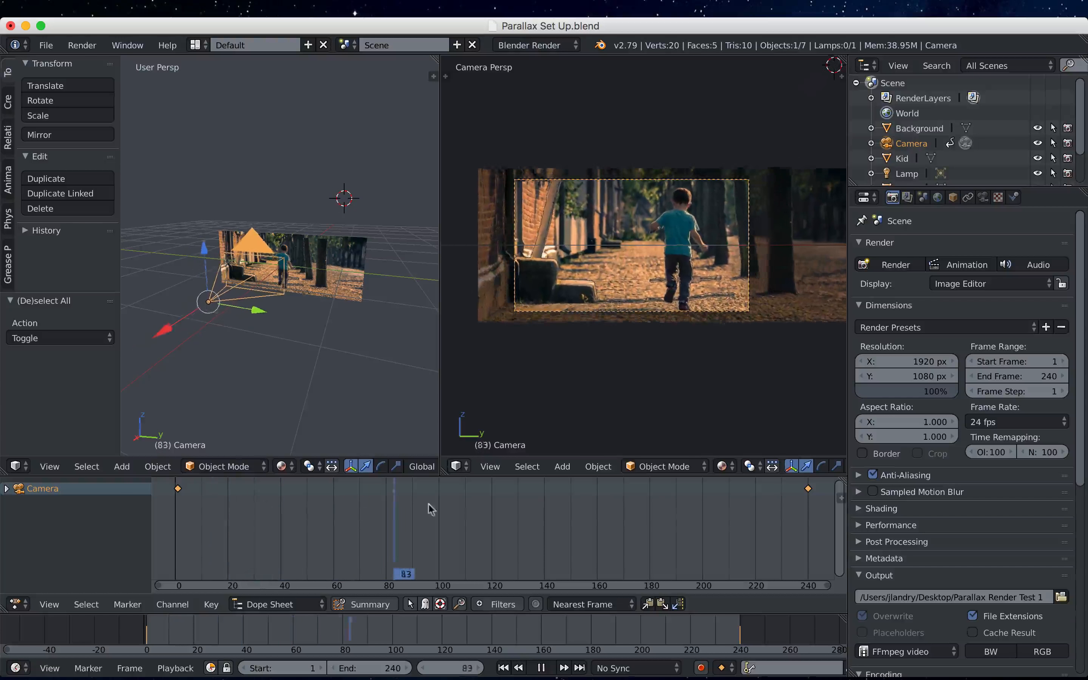
pyautogui.moveTo(436, 507); pyautogui.dragTo(186, 504)
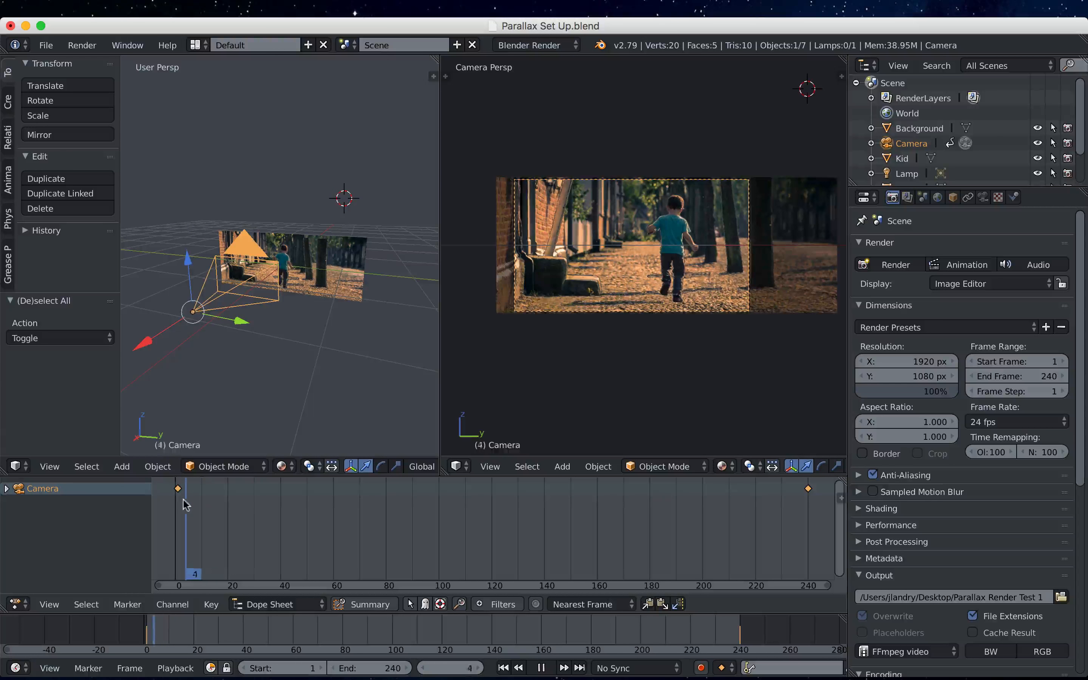
pyautogui.press('Escape')
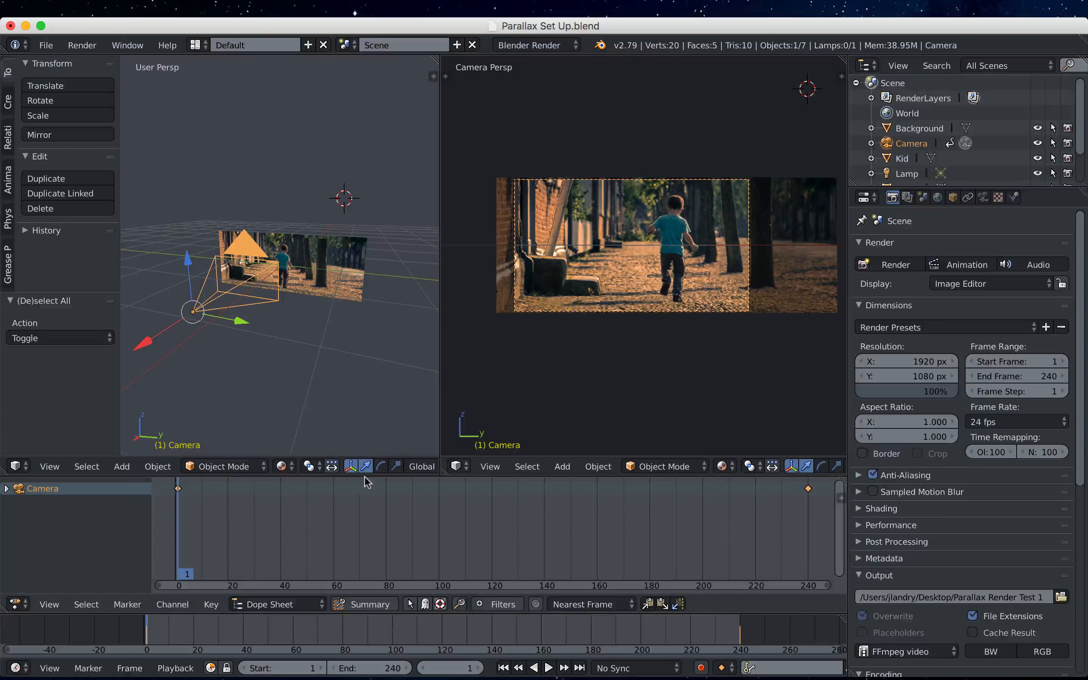
# Enlarge the Dope Sheet area and toggle the selection of all the camera's keyframes.
pyautogui.moveTo(367, 476); pyautogui.dragTo(370, 395)
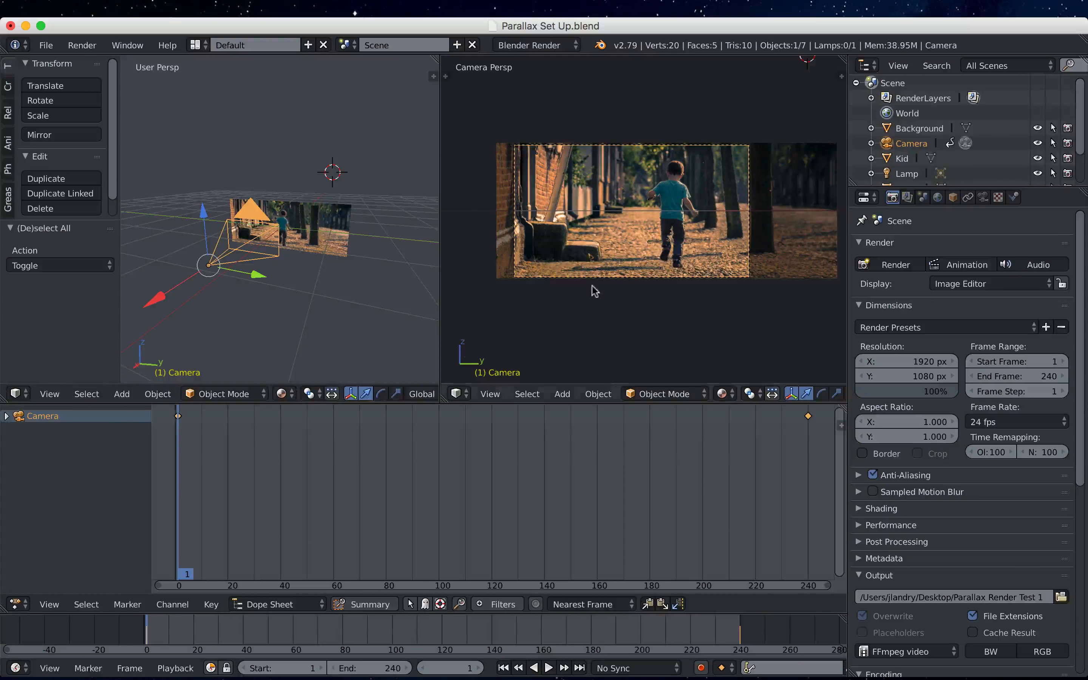
pyautogui.scroll(1, 592, 286)
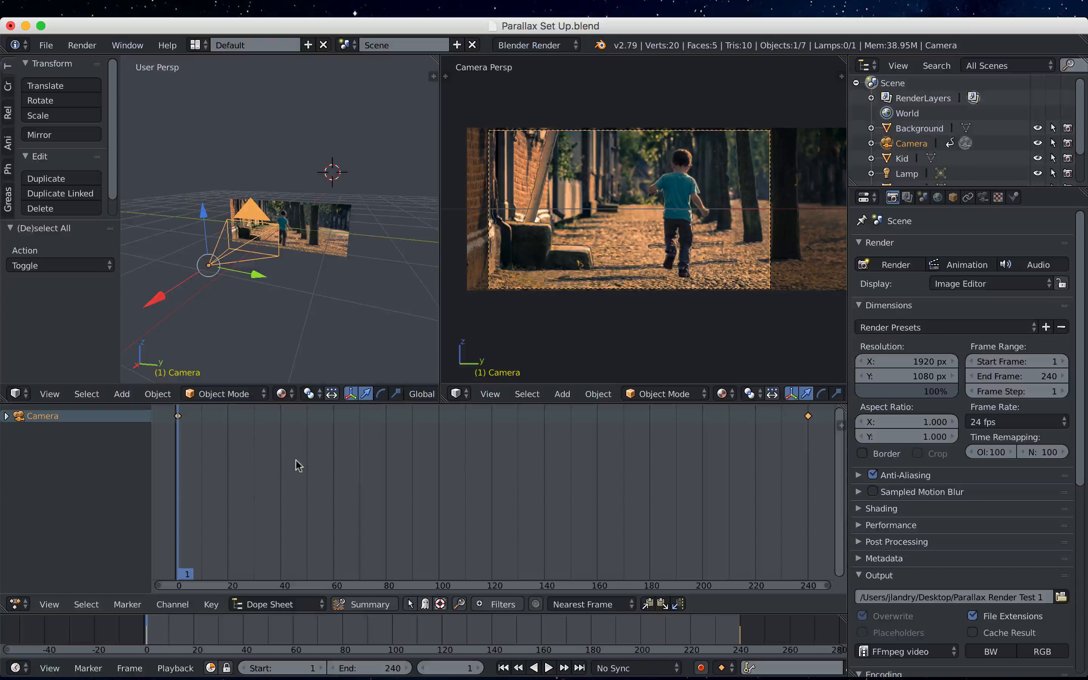
pyautogui.press('a')
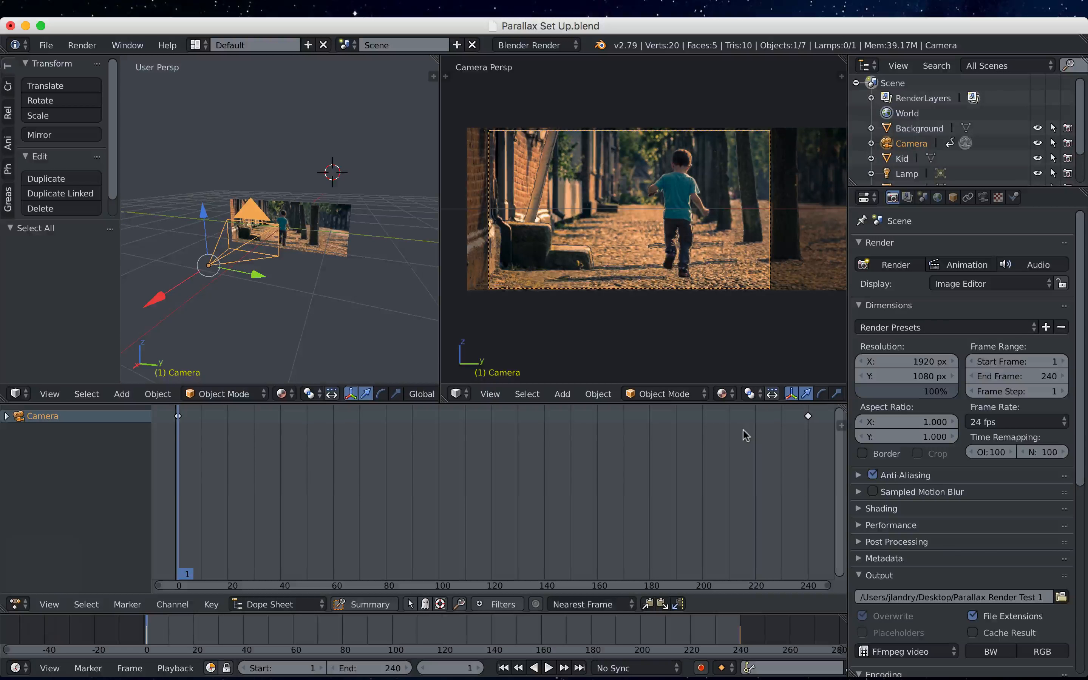
pyautogui.press('a')
pyautogui.press('a')
# Delete the camera's end keyframe at frame 240 and undo the deletion.
pyautogui.click(809, 416)
pyautogui.press('x')
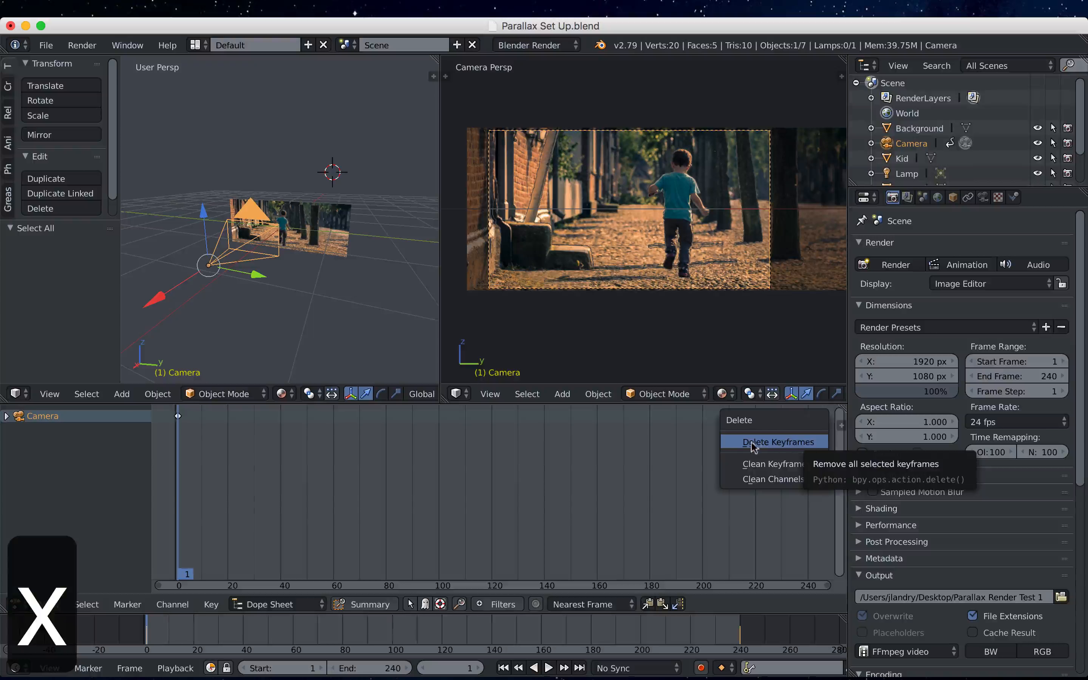
pyautogui.click(775, 442)
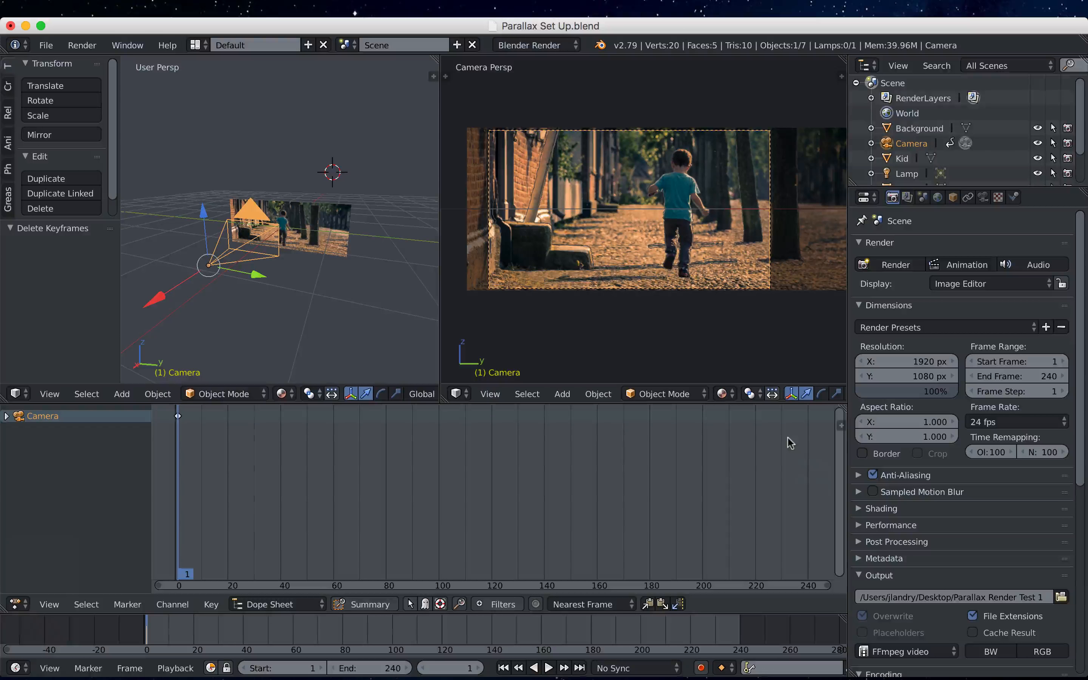
pyautogui.hotkey('ctrl', 'z')
# At frame 120, rotate the camera about -20.7° around the global X axis and insert a LocRot keyframe.
pyautogui.moveTo(369, 416); pyautogui.dragTo(493, 418)
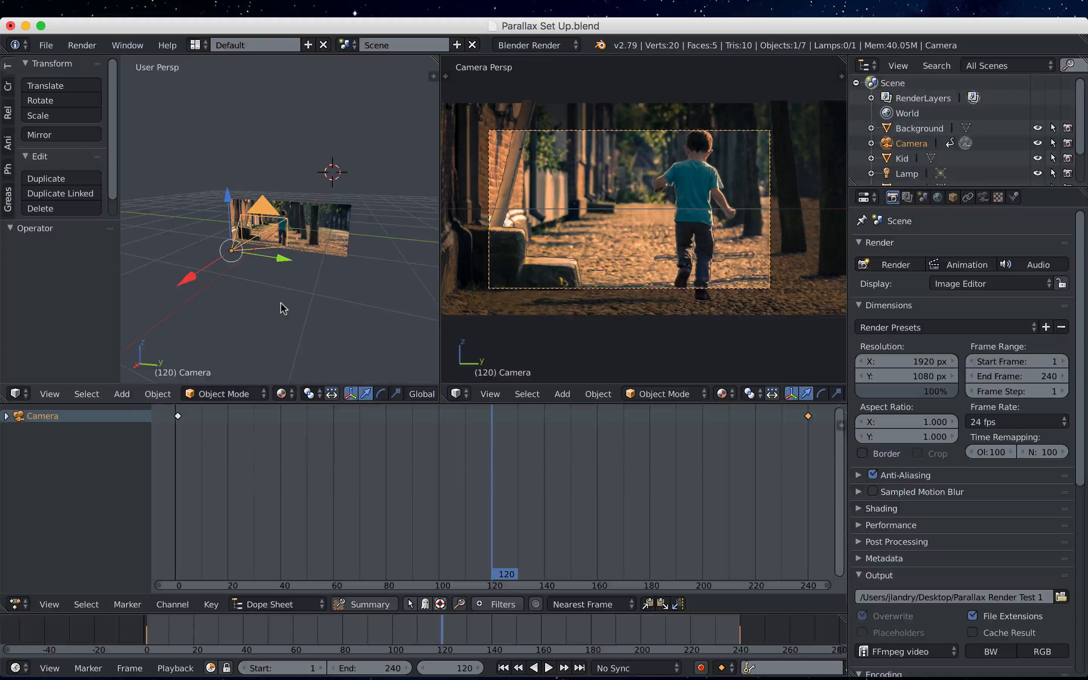
pyautogui.press('r')
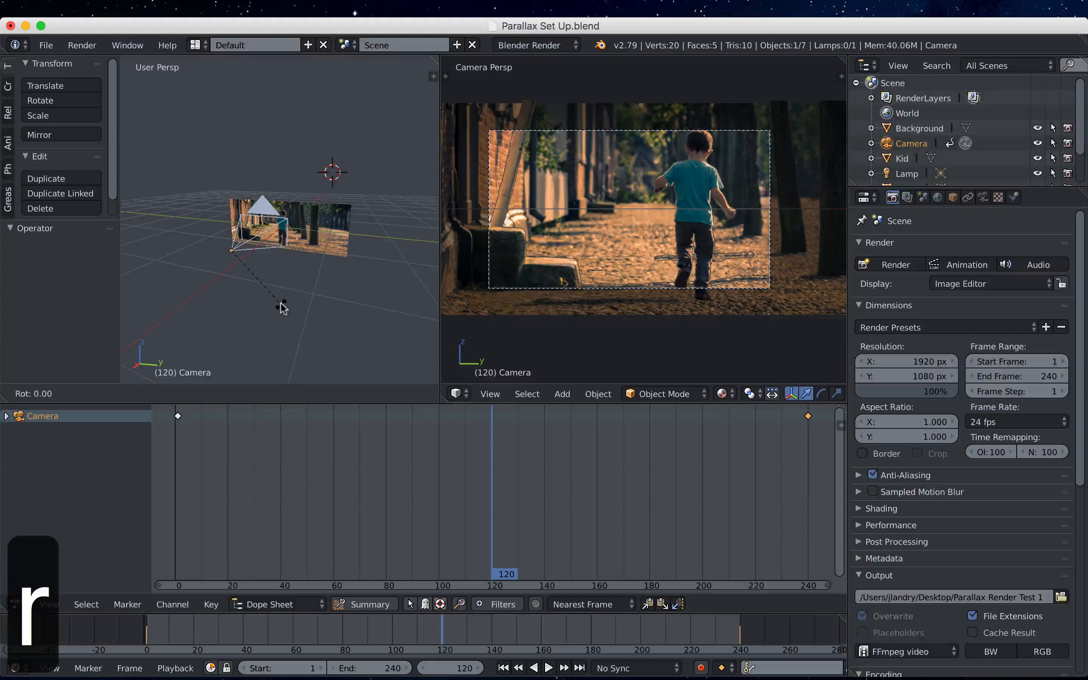
pyautogui.press('x')
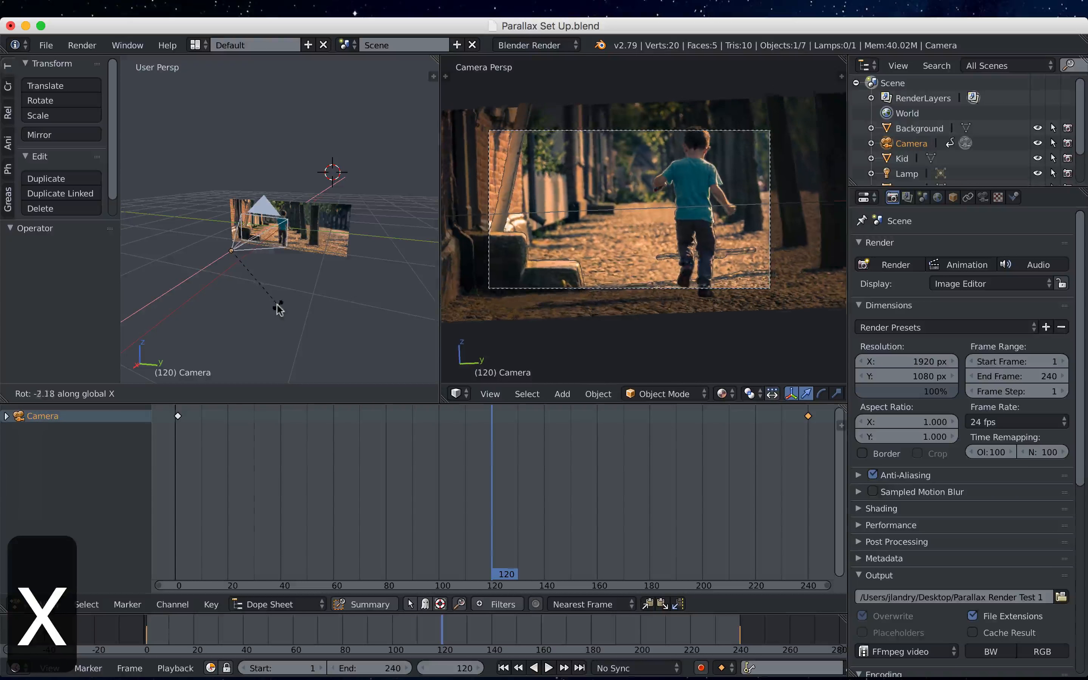
pyautogui.click(255, 310)
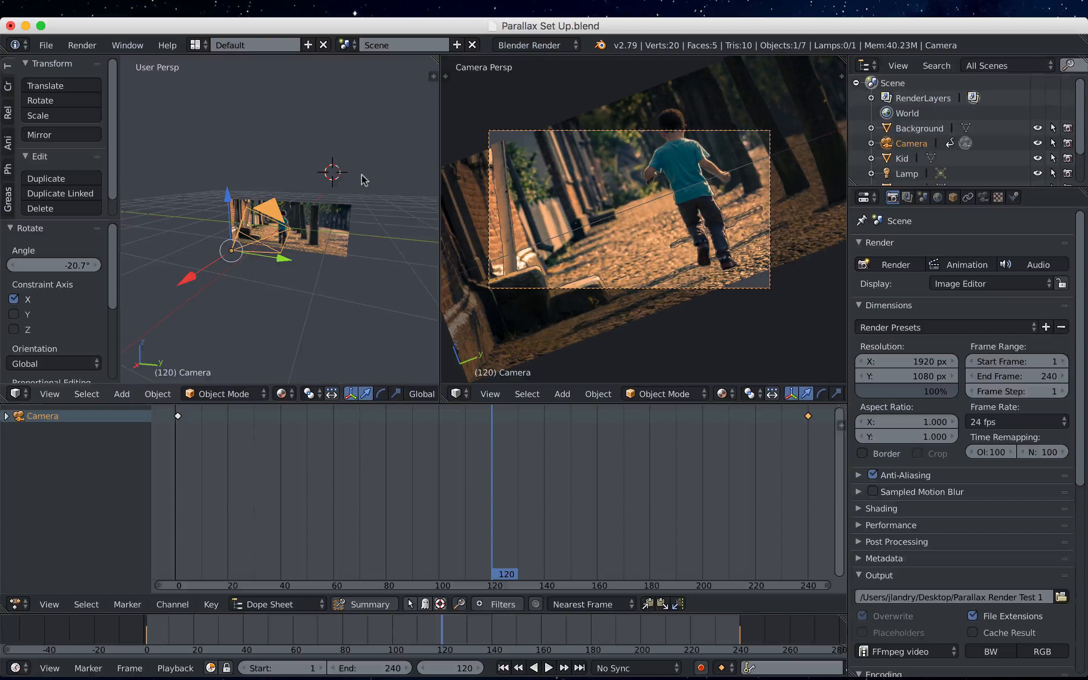
pyautogui.press('i')
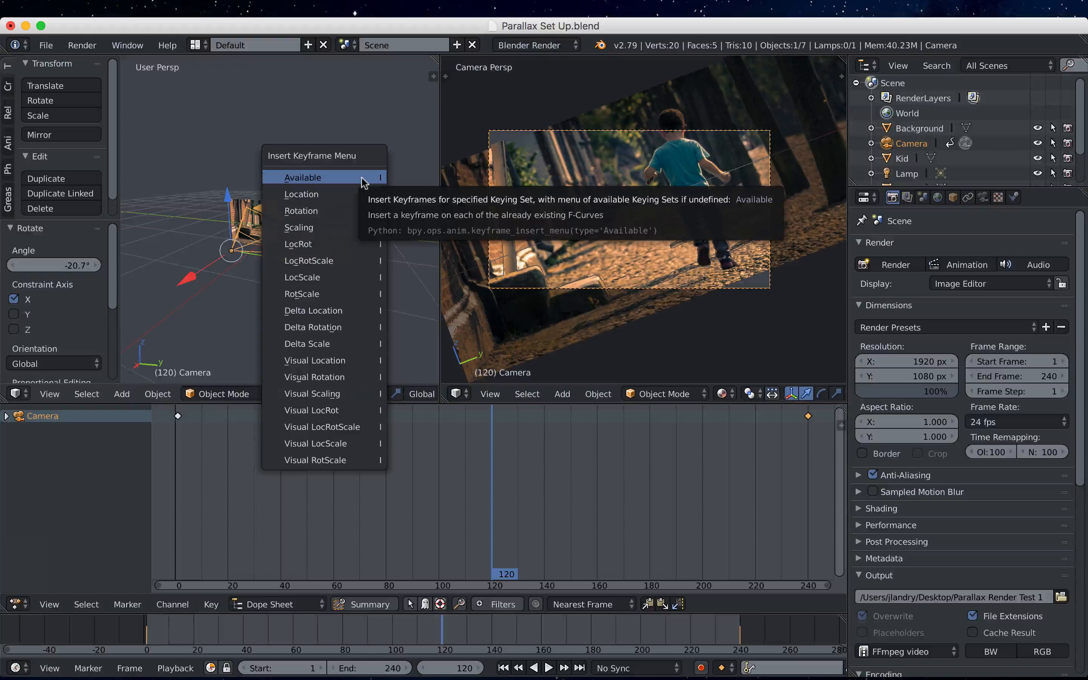
pyautogui.click(322, 244)
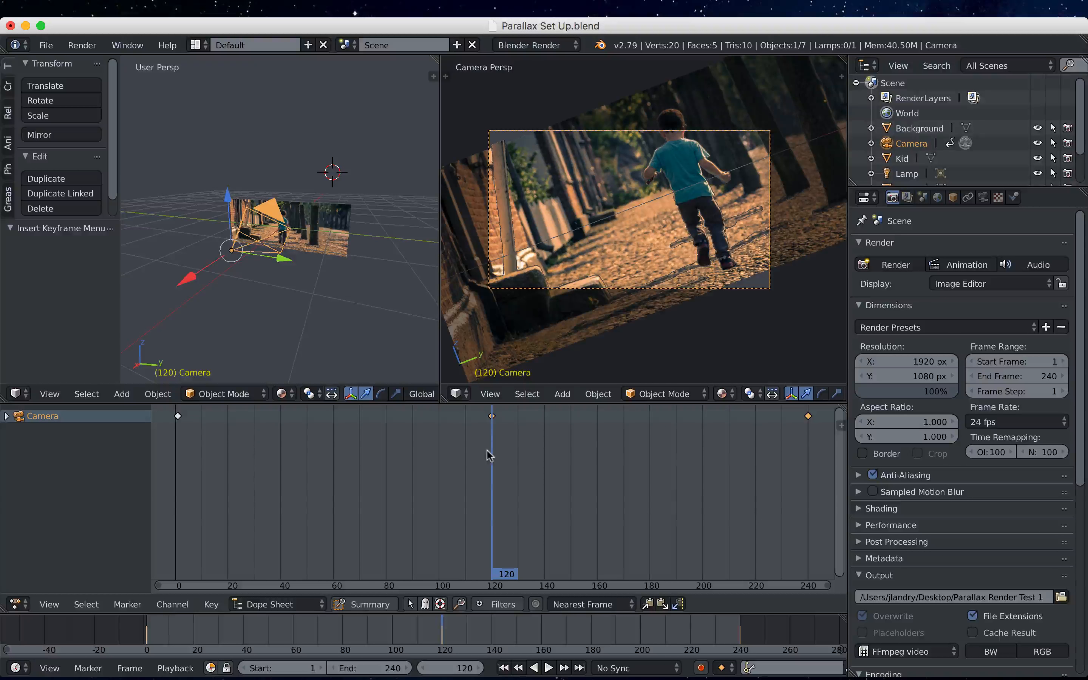
# Play the animation to review the camera's new rotation keyframe, scrub back to frame 1, and stop playback.
pyautogui.hotkey('shift', 'alt', 'a')
pyautogui.moveTo(488, 458); pyautogui.dragTo(179, 433)
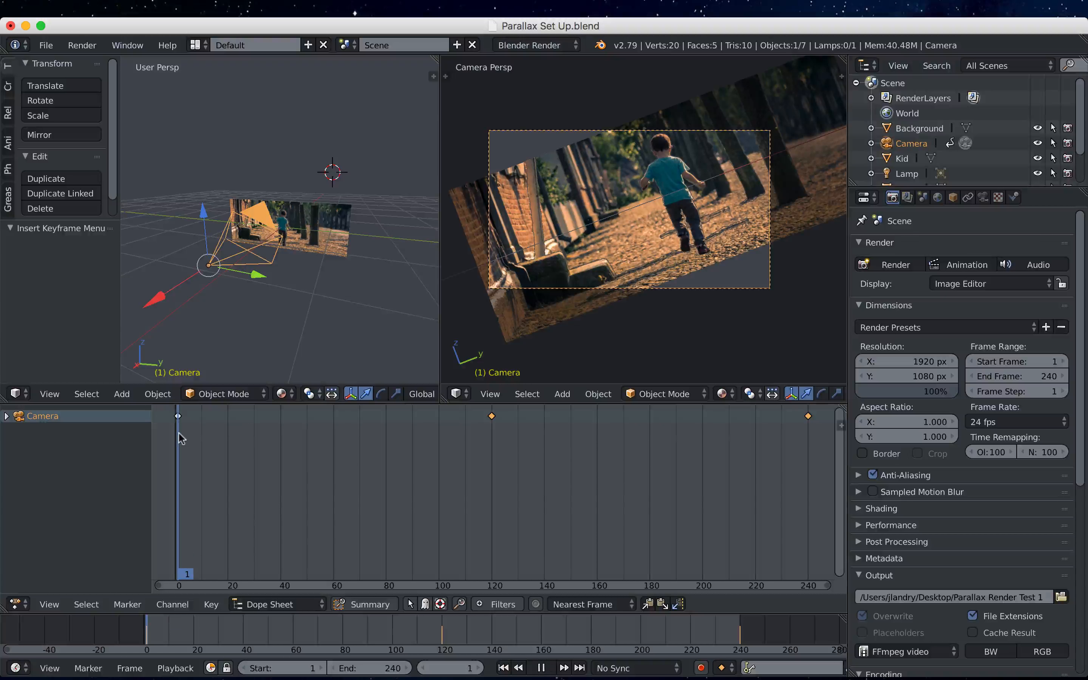
pyautogui.hotkey('alt', 'a')
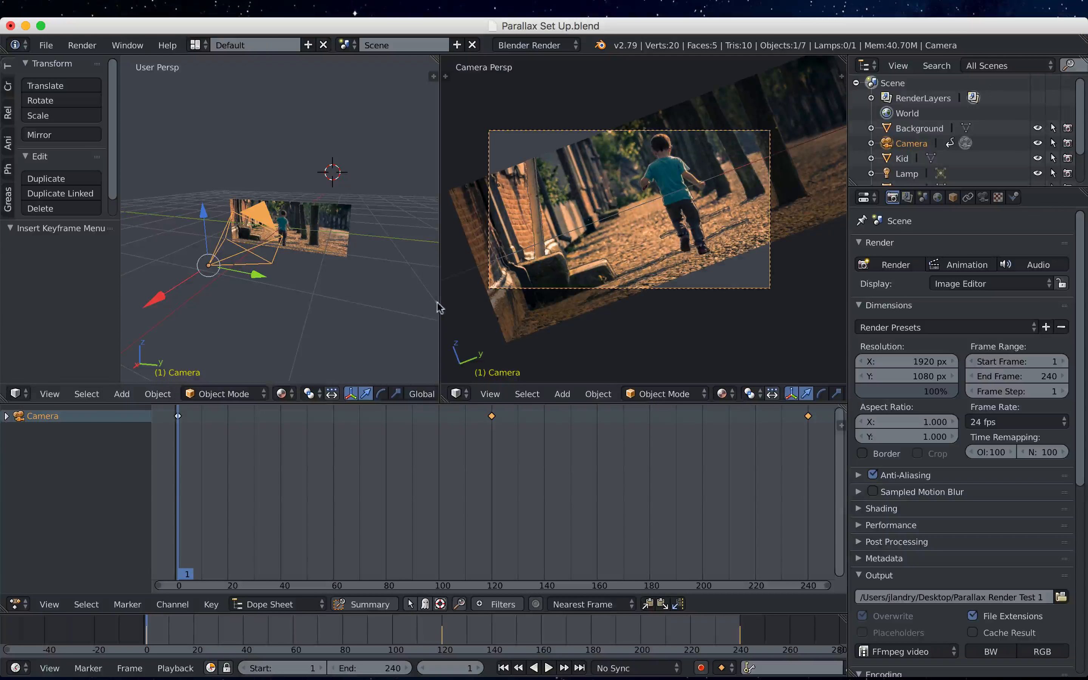
# At frame 1, rotate the camera about 21.1° around the global X axis and insert a LocRot keyframe.
pyautogui.moveTo(439, 307); pyautogui.dragTo(525, 304)
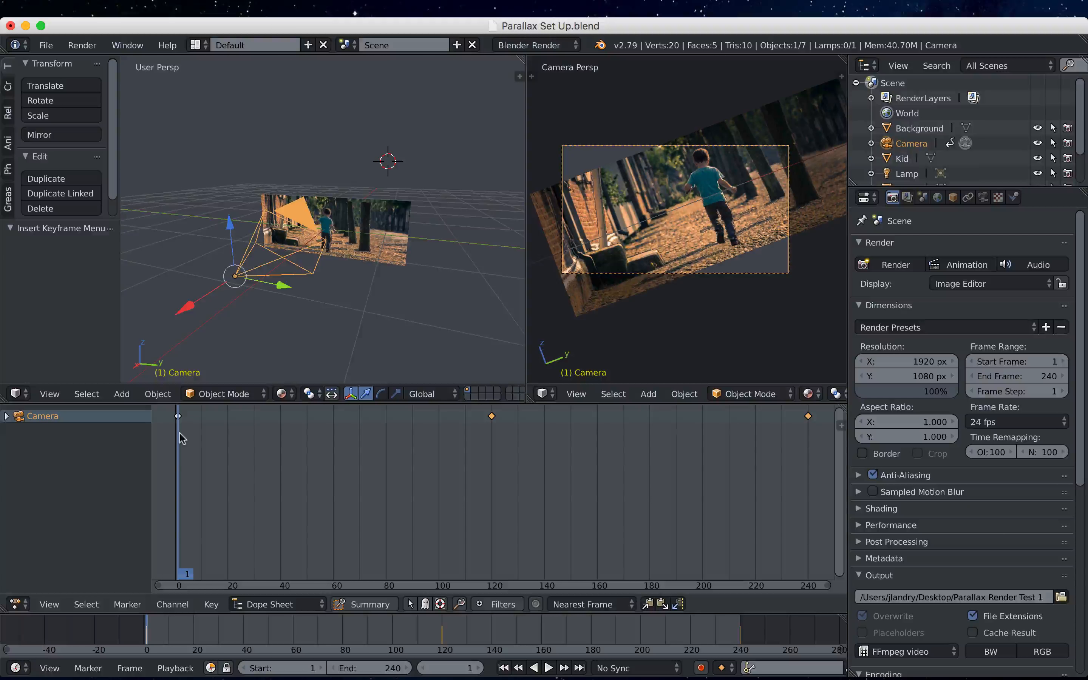
pyautogui.press('r')
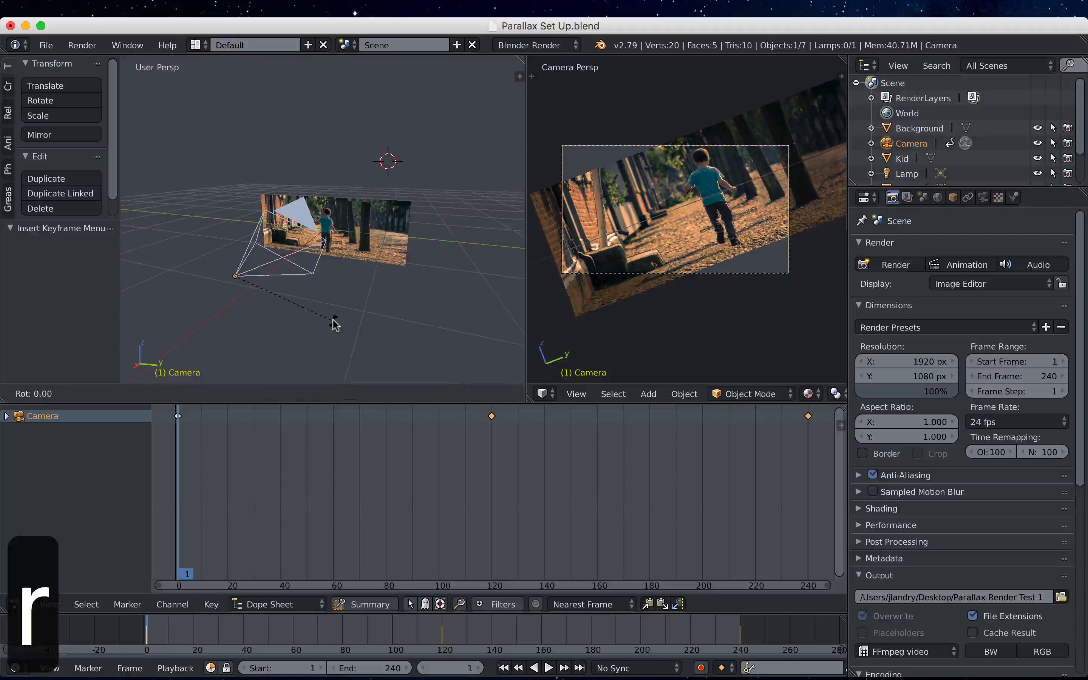
pyautogui.press('x')
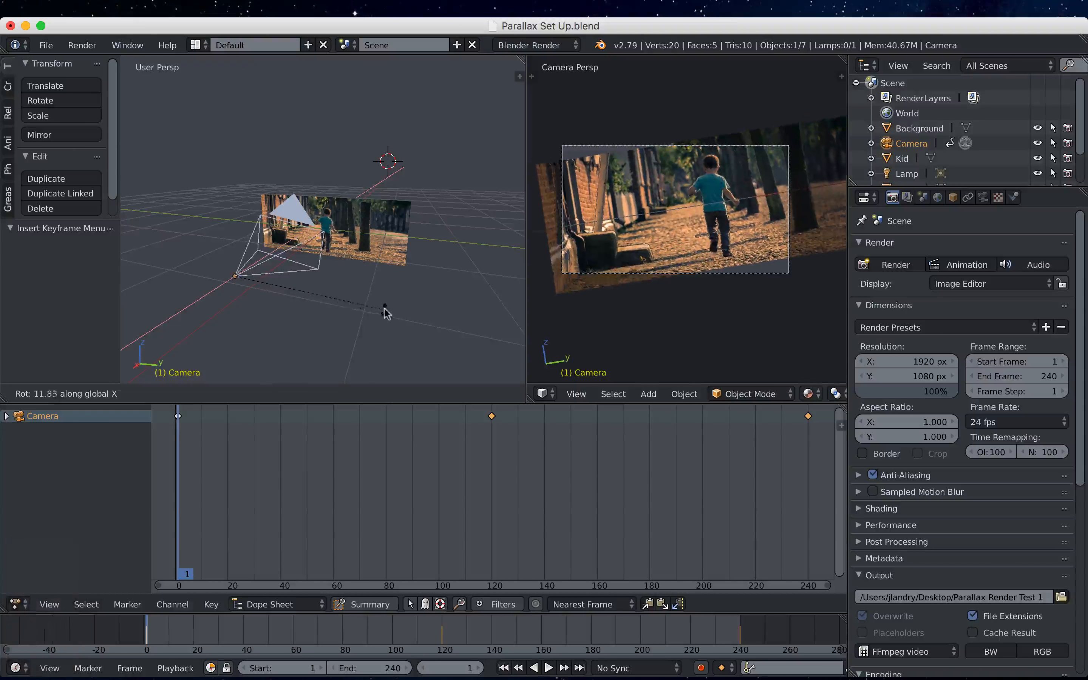
pyautogui.click(465, 290)
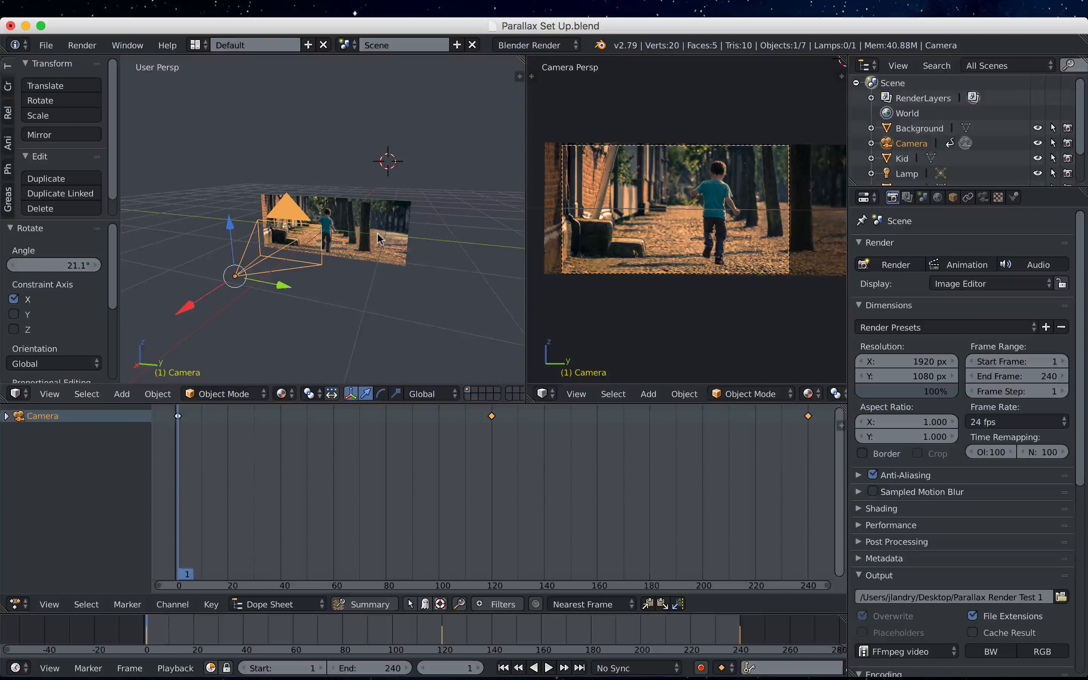
pyautogui.press('i')
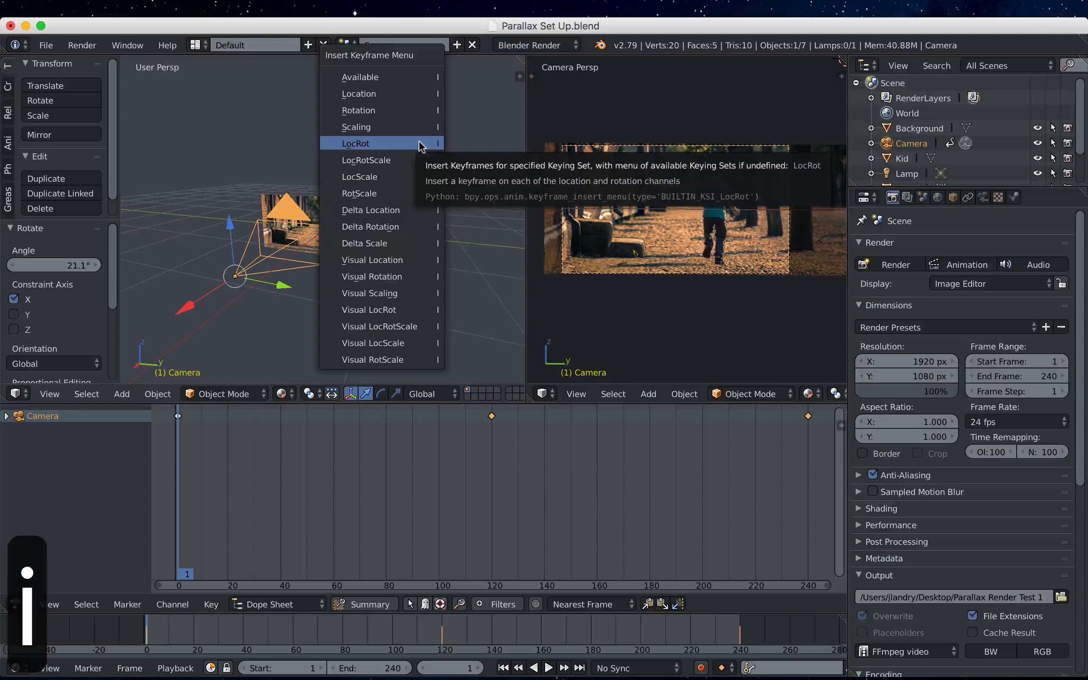
pyautogui.click(420, 144)
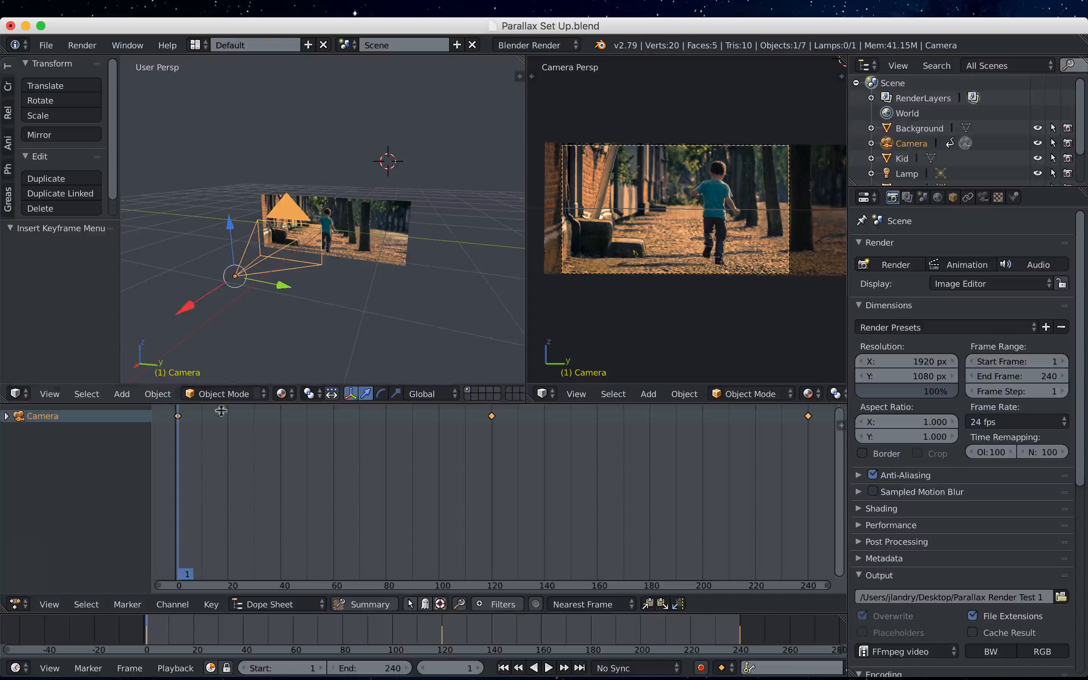
# At frame 240, rotate the camera about 19.9° around the global X axis and insert a LocRot keyframe.
pyautogui.hotkey('alt', 'a')
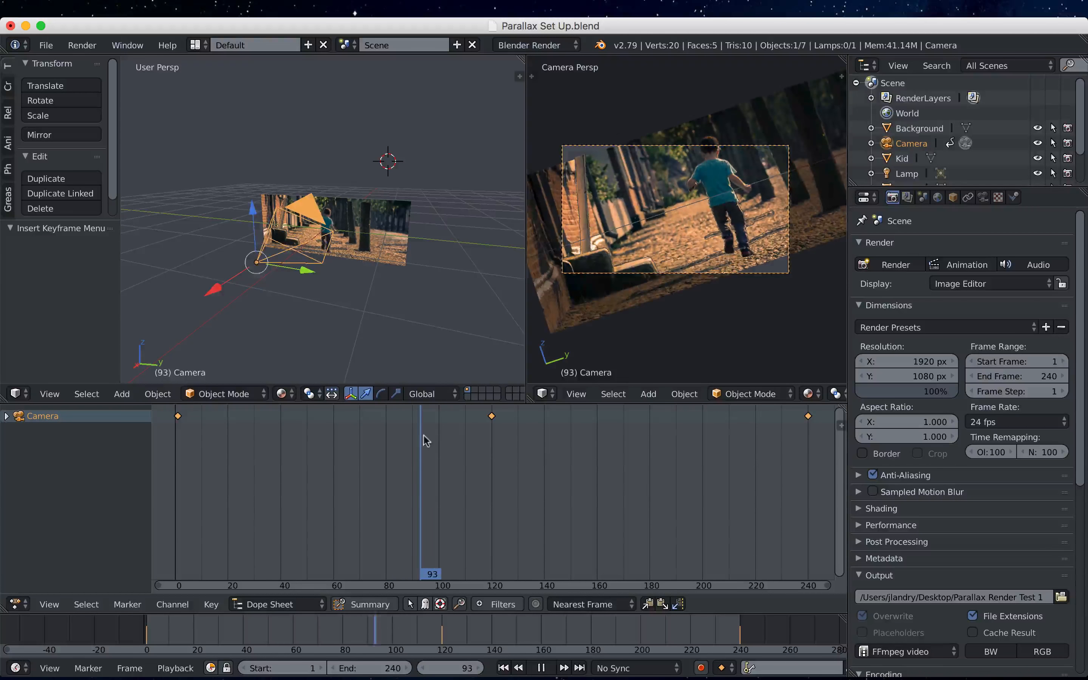
pyautogui.moveTo(482, 434); pyautogui.dragTo(806, 446)
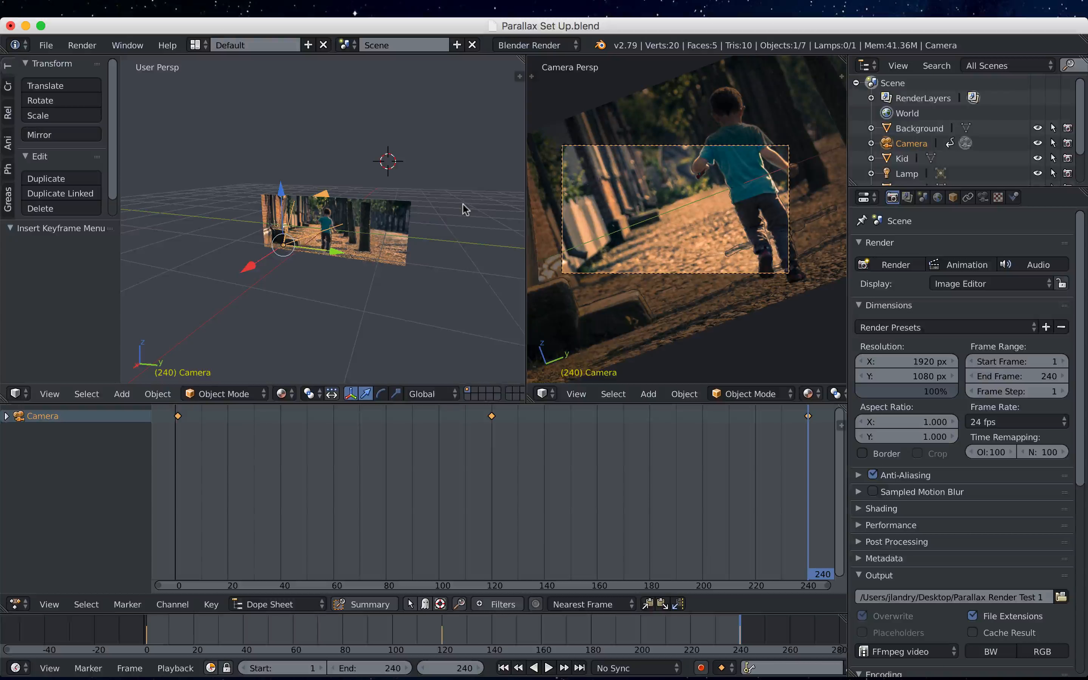
pyautogui.press('r')
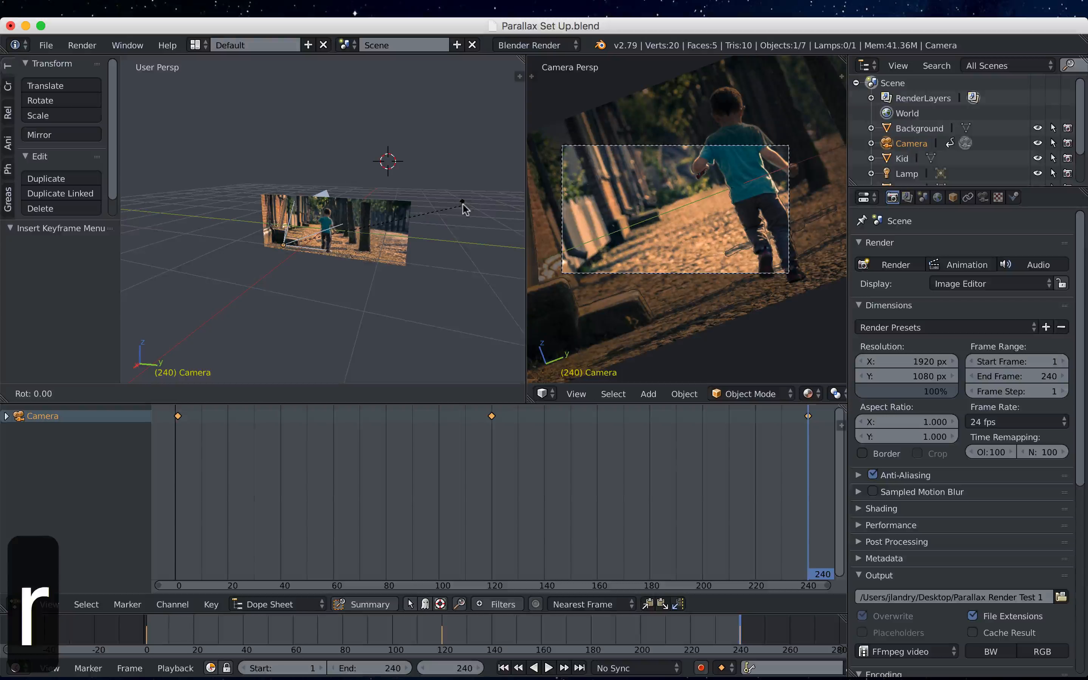
pyautogui.press('x')
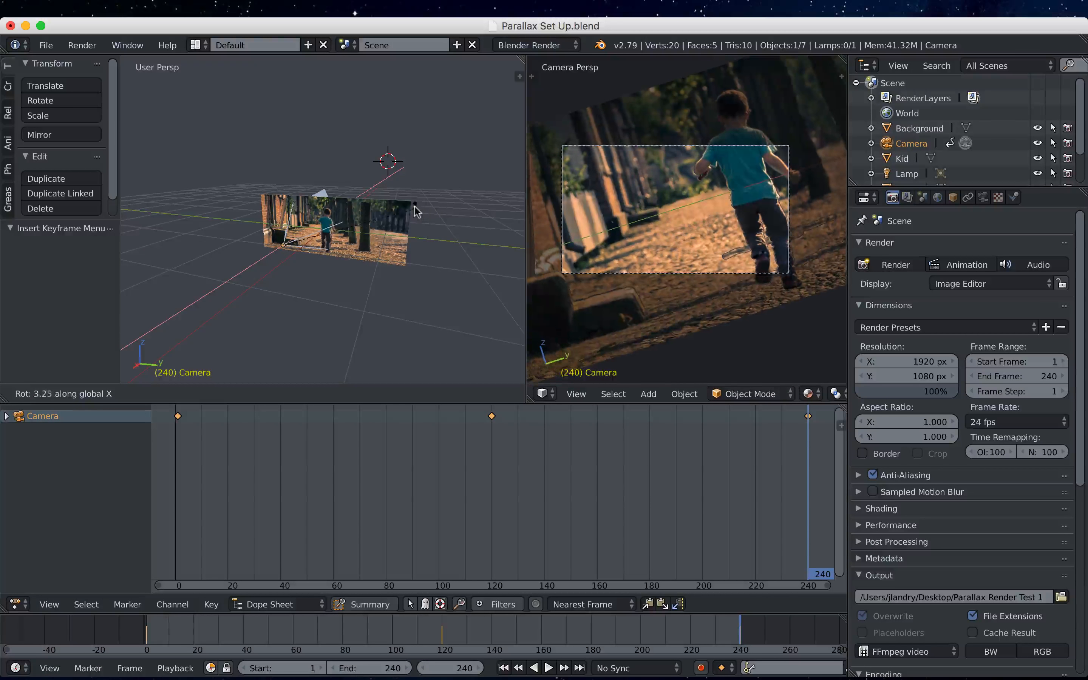
pyautogui.click(335, 217)
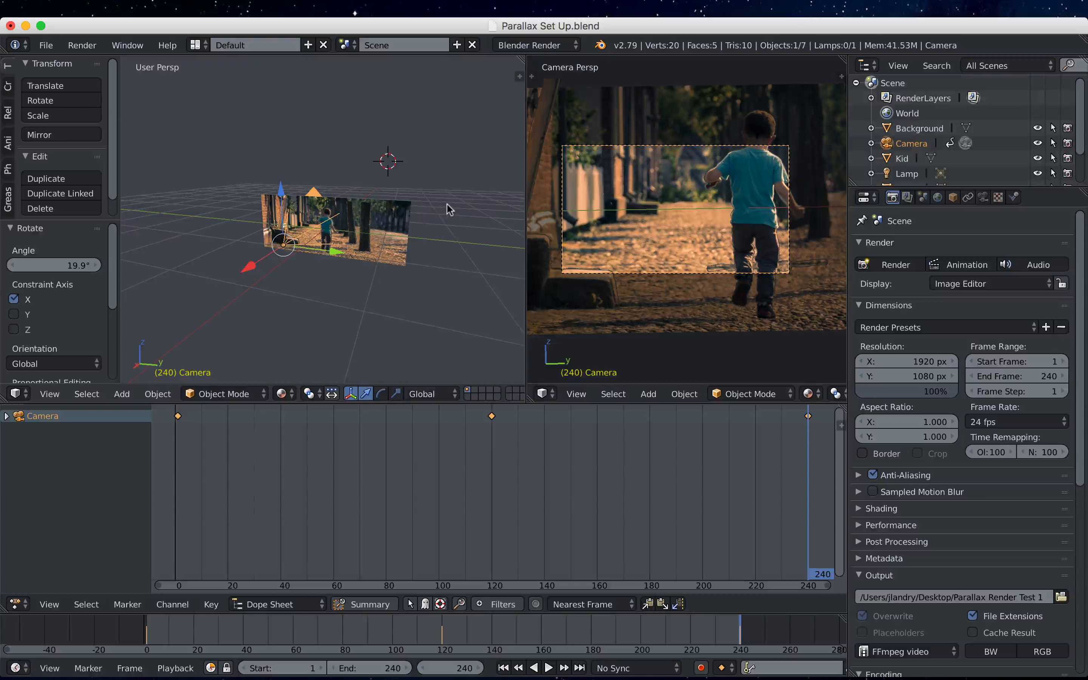
pyautogui.press('i')
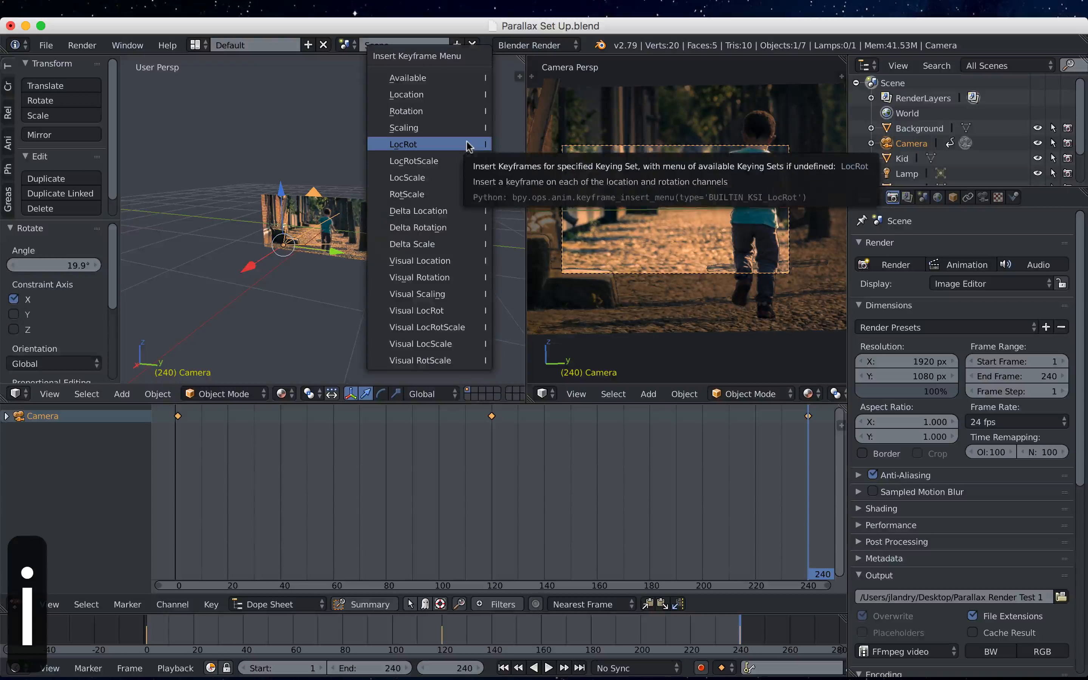
pyautogui.click(468, 145)
# Play the animation from frame 1 to review the camera's tilt, and scrub back to the first frame.
pyautogui.moveTo(784, 498); pyautogui.dragTo(771, 498)
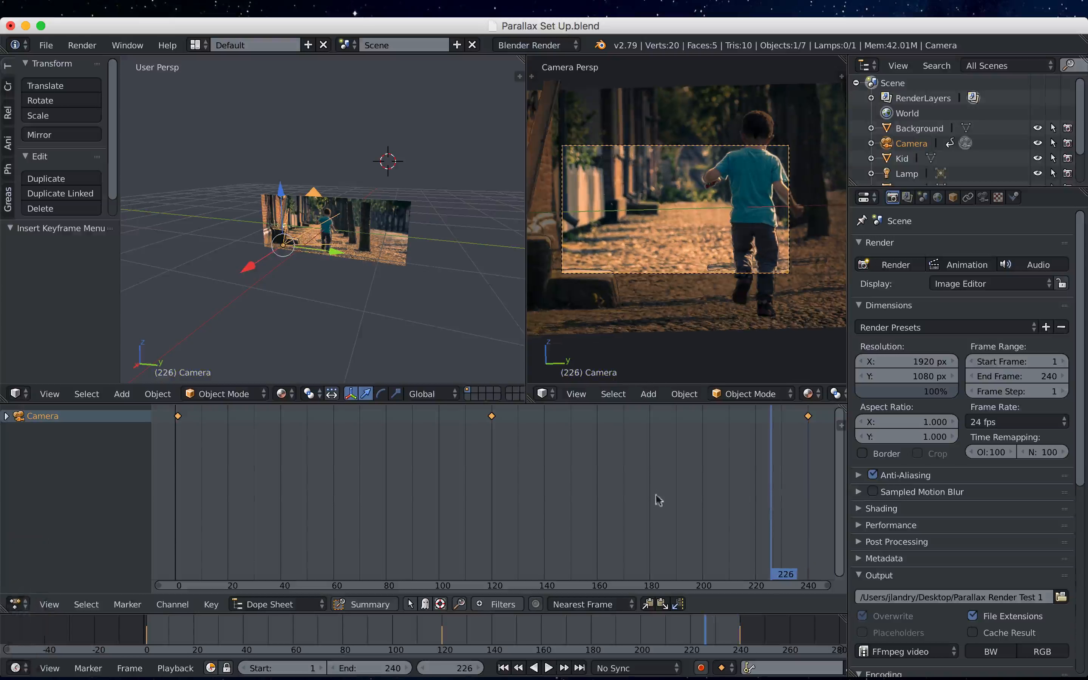
pyautogui.click(503, 668)
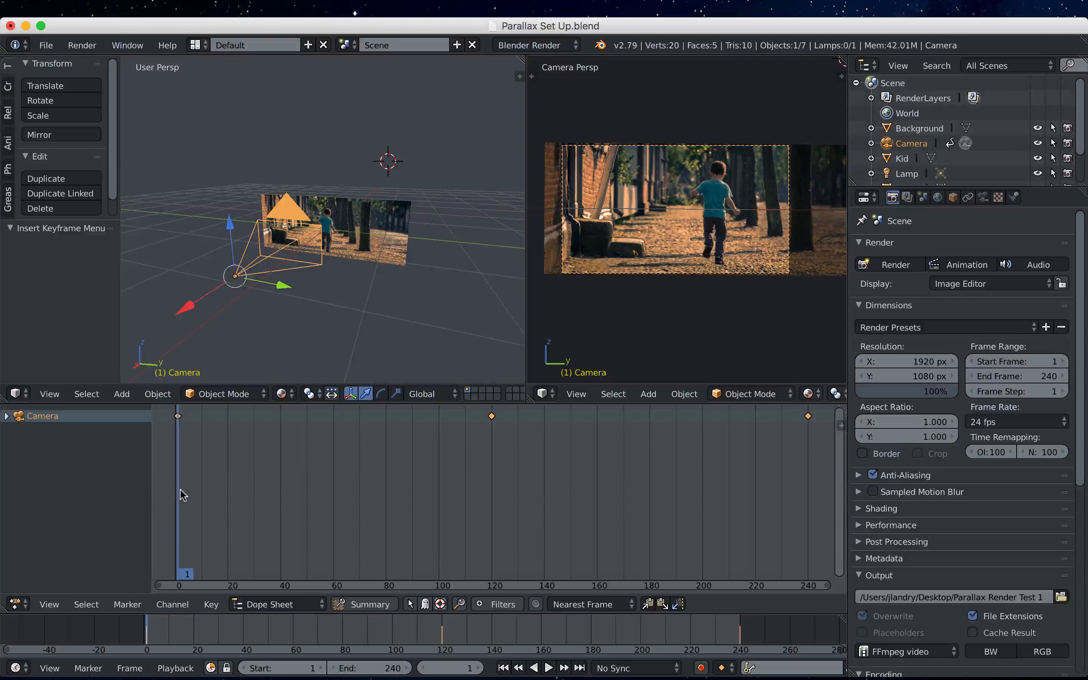
pyautogui.hotkey('alt', 'a')
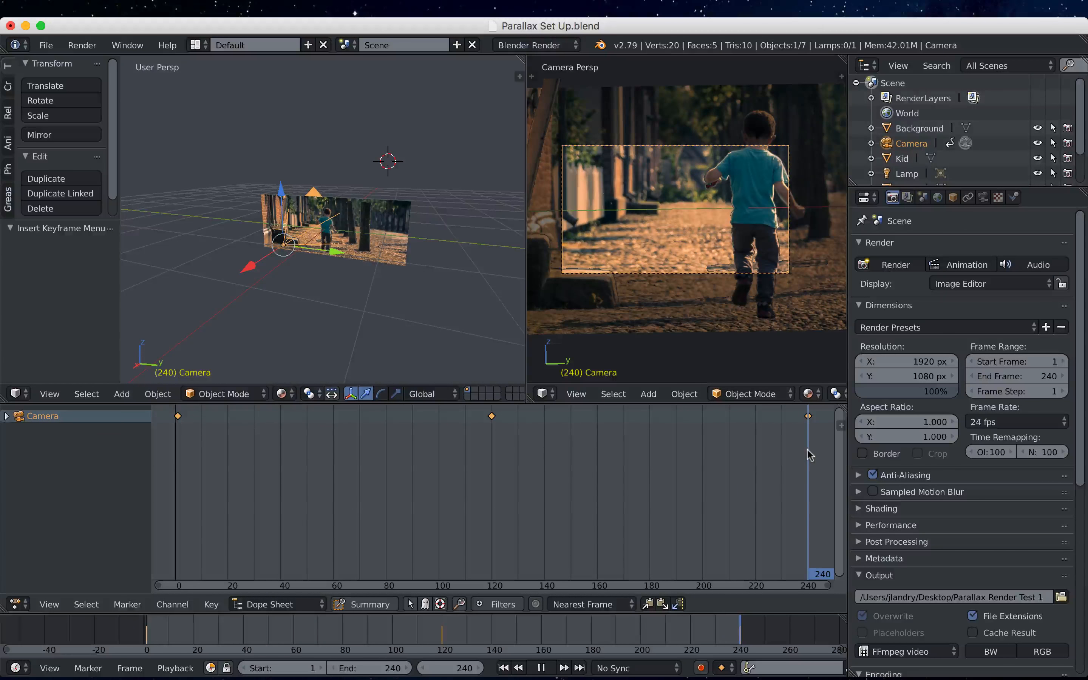
pyautogui.moveTo(807, 449); pyautogui.dragTo(180, 463)
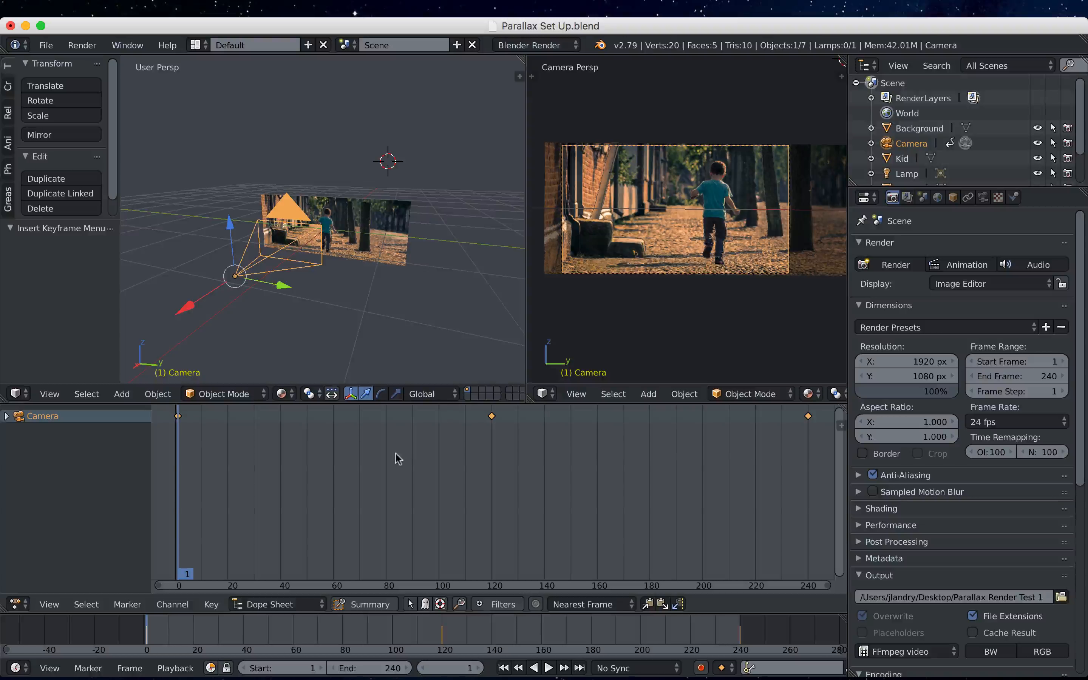
# Go to frame 120, deselect all keyframes in the Dope Sheet, and select only the camera's keyframe there.
pyautogui.click(492, 440)
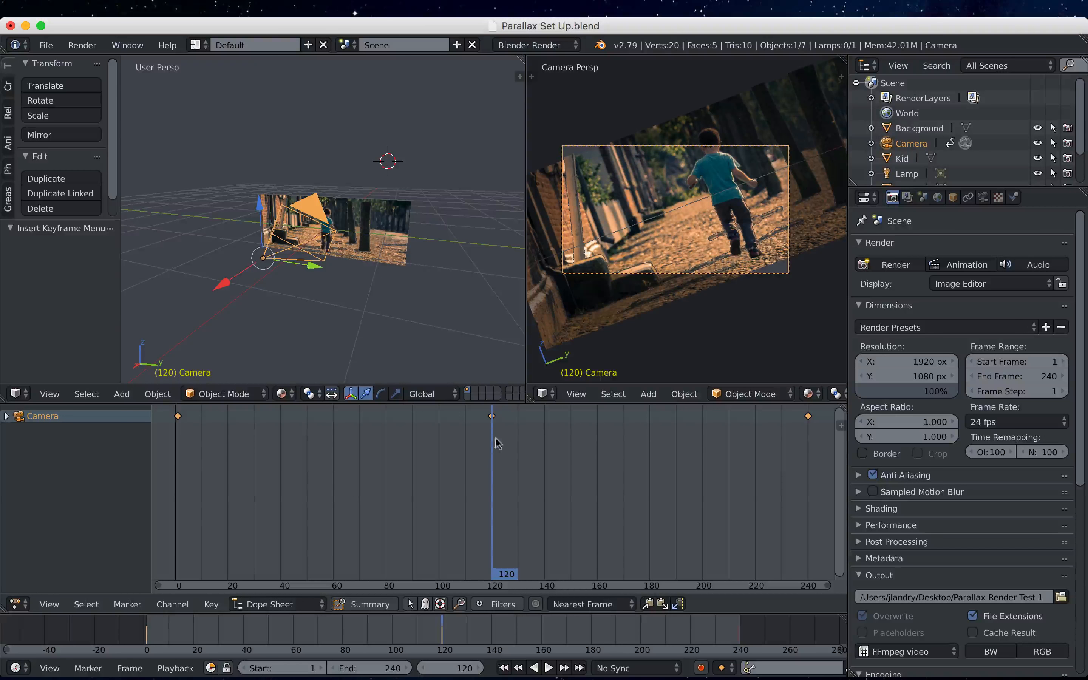
pyautogui.press('a')
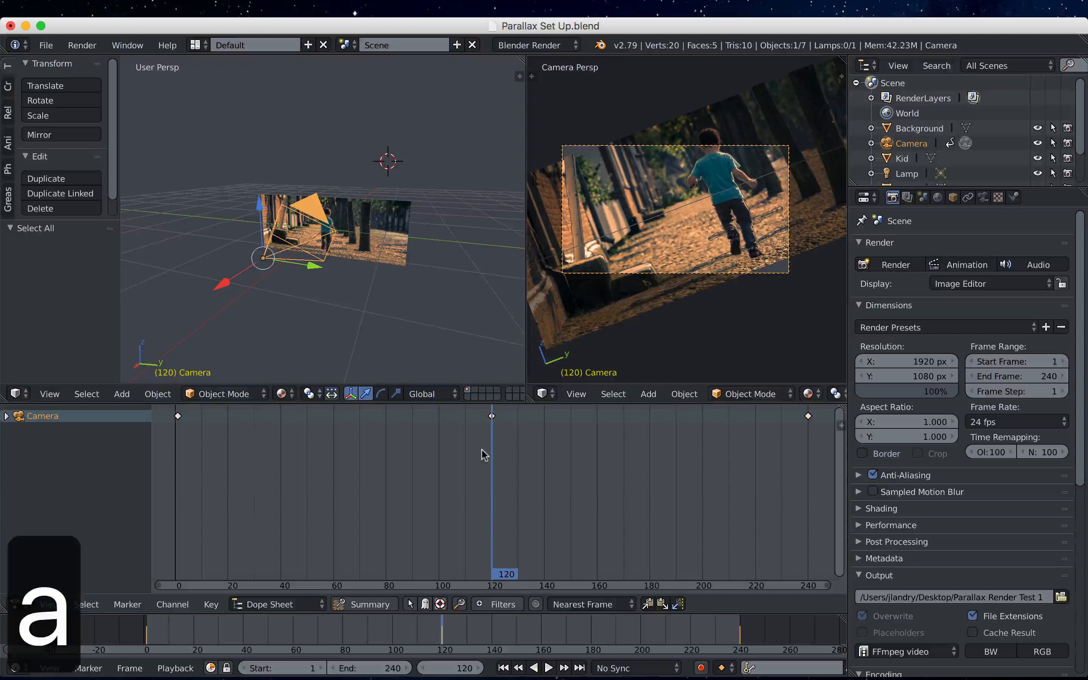
pyautogui.rightClick(491, 415)
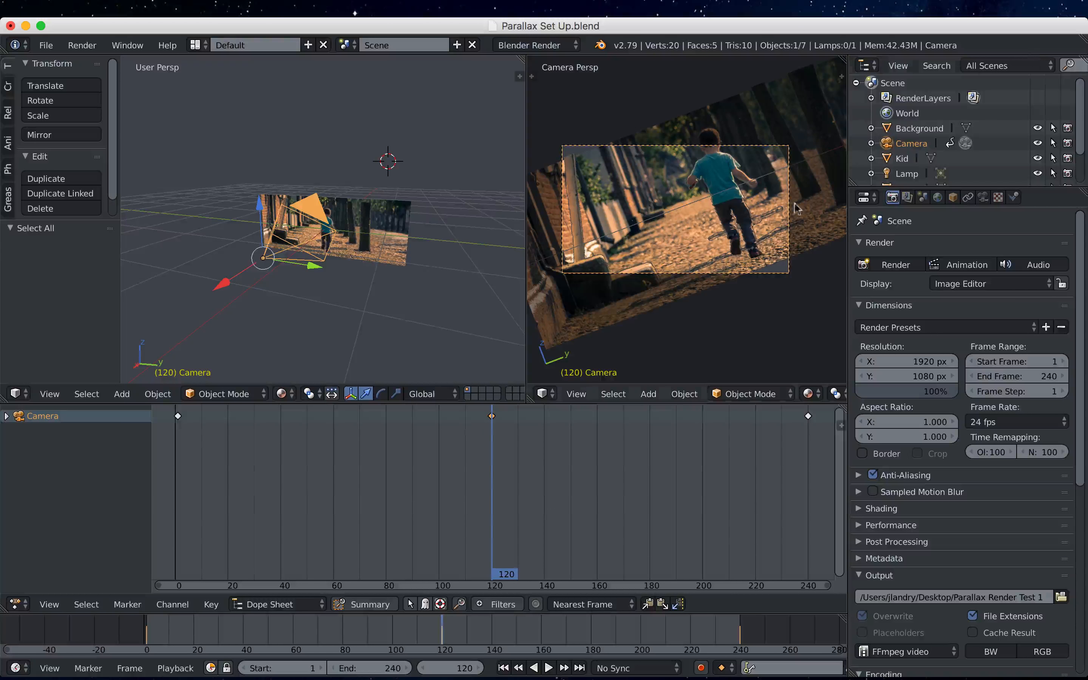
# Open the Calculator app, divide 120 by 24 to convert the frames to seconds, and return to Blender.
pyautogui.press('super+space')
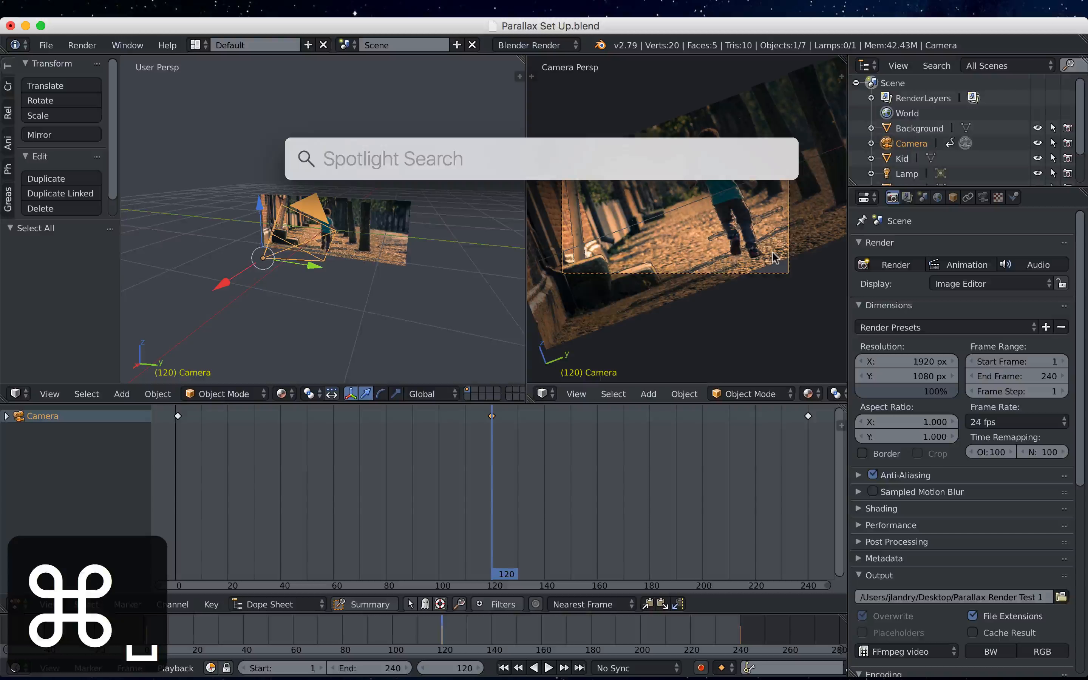
pyautogui.write('cal')
pyautogui.press('Return')
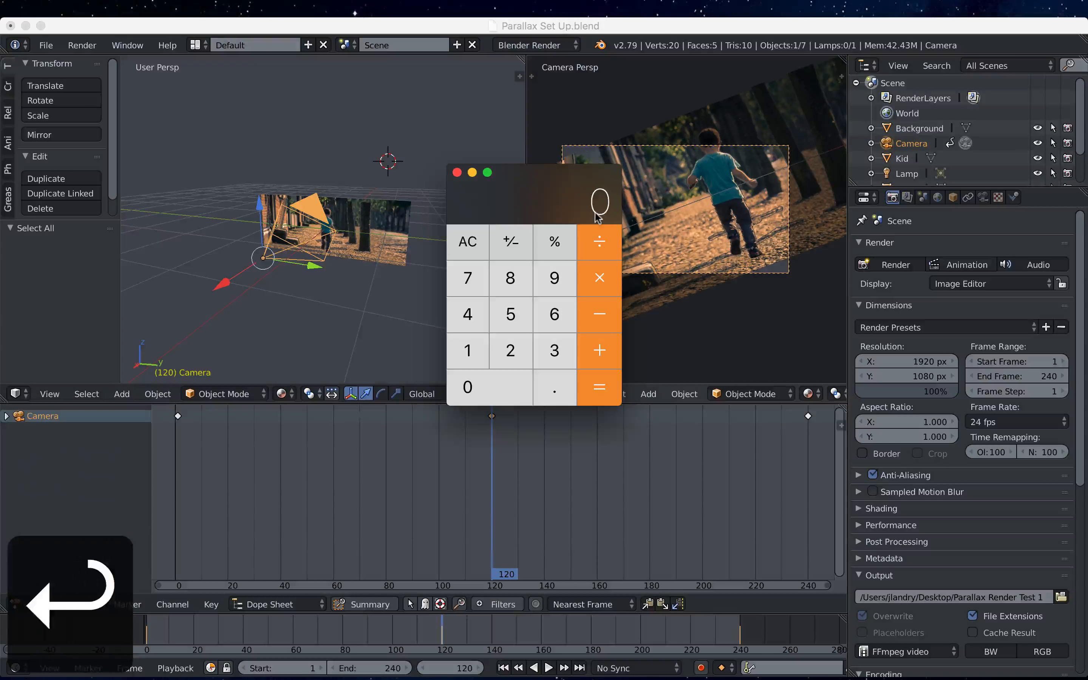
pyautogui.write('120')
pyautogui.press('/')
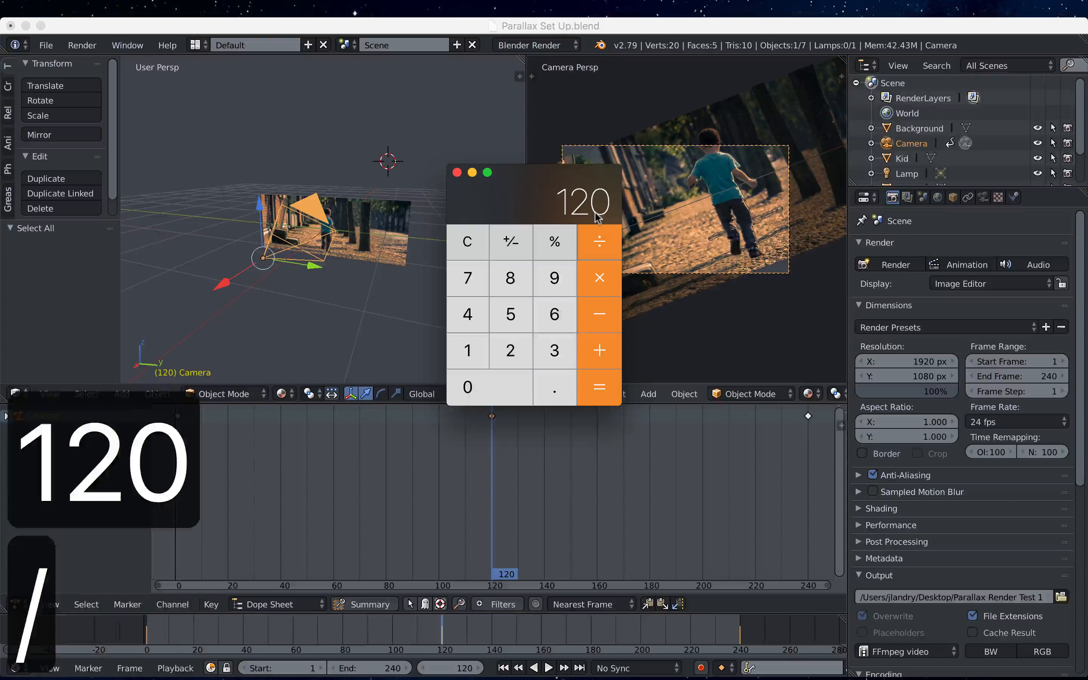
pyautogui.write('24')
pyautogui.press('Return')
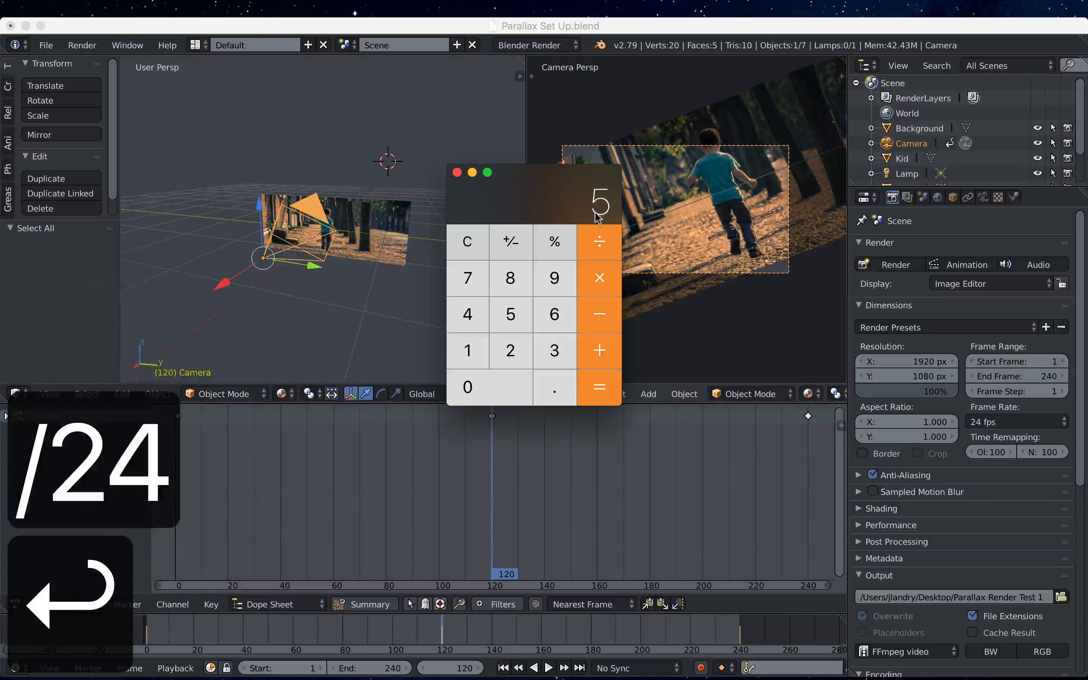
pyautogui.moveTo(597, 218); pyautogui.dragTo(920, 248)
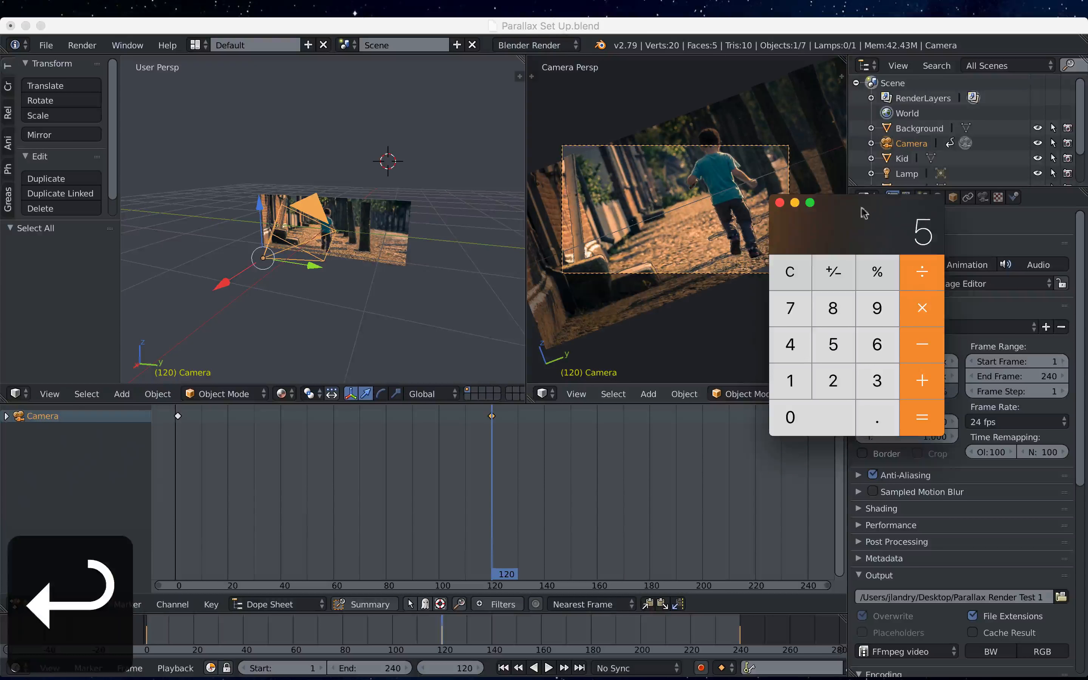
pyautogui.click(739, 29)
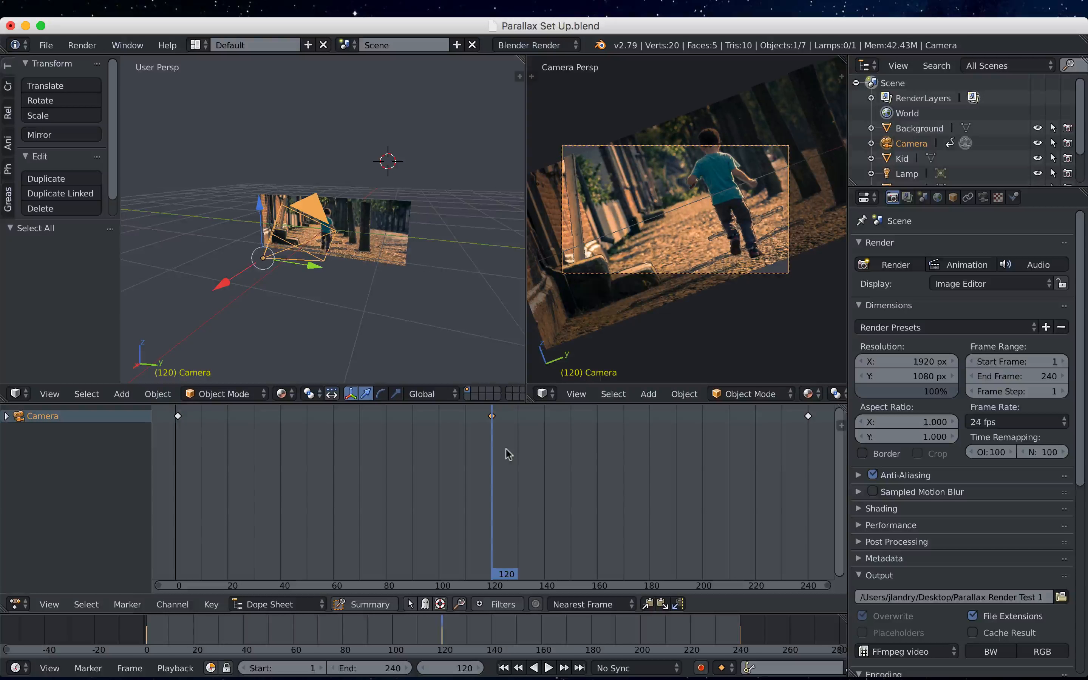
# Move the selected middle keyframe to frame 60, and play the animation from the start to check the timing.
pyautogui.press('g')
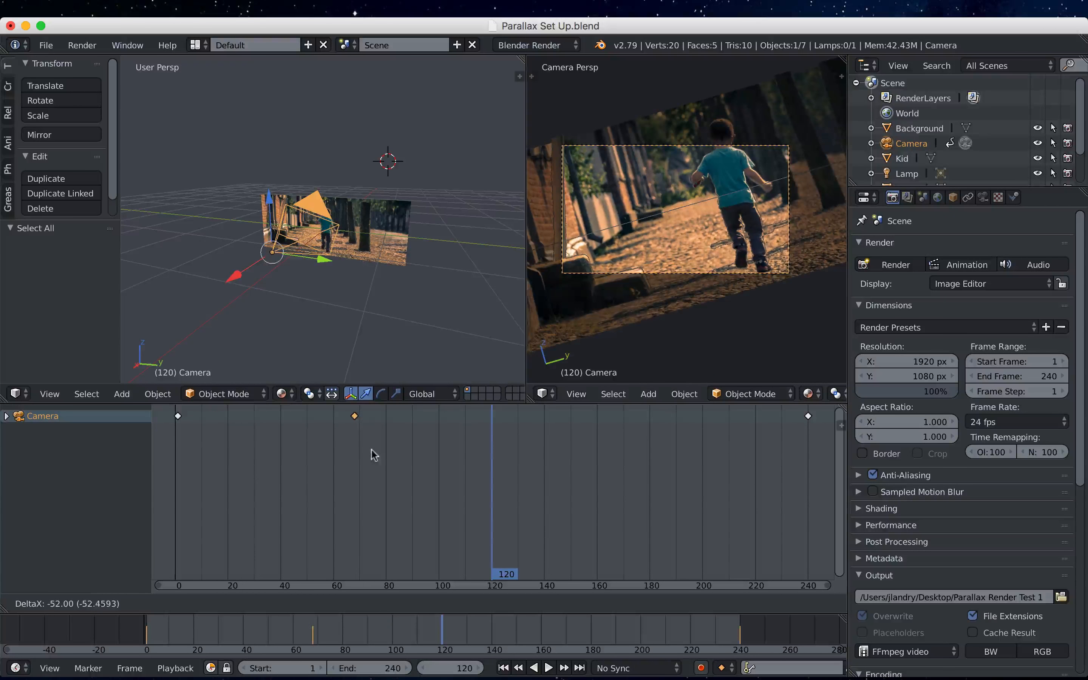
pyautogui.click(352, 449)
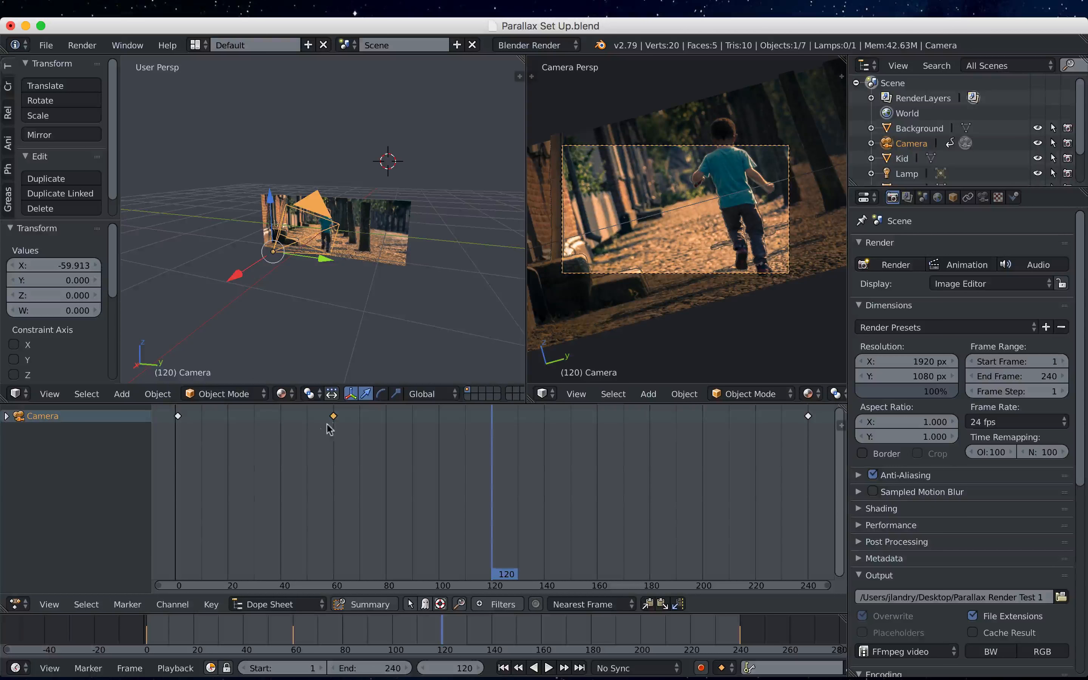
pyautogui.click(502, 667)
pyautogui.click(548, 668)
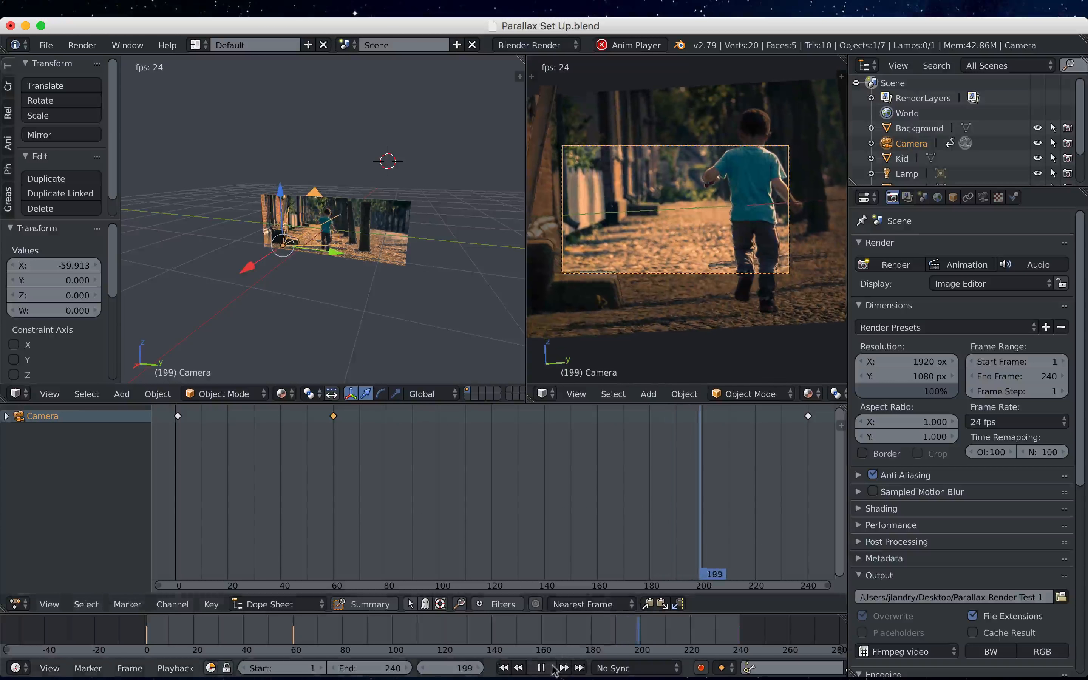
pyautogui.hotkey('alt', 'a')
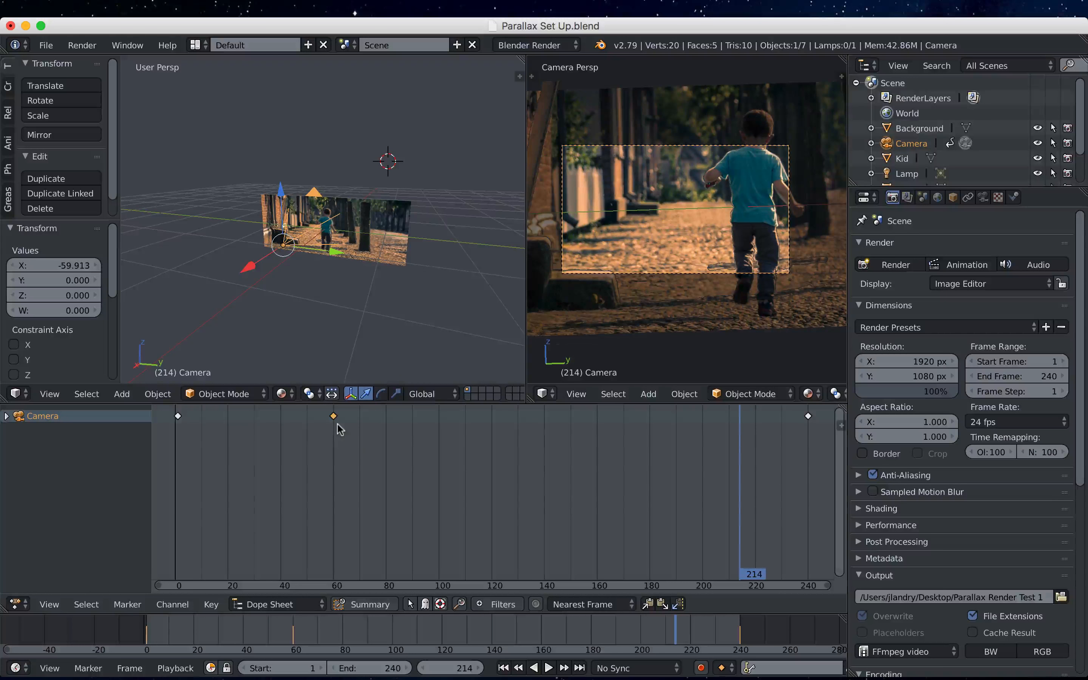
# Move the selected camera keyframe to frame 180, and play the animation from the start to review the slower tilt.
pyautogui.press('g')
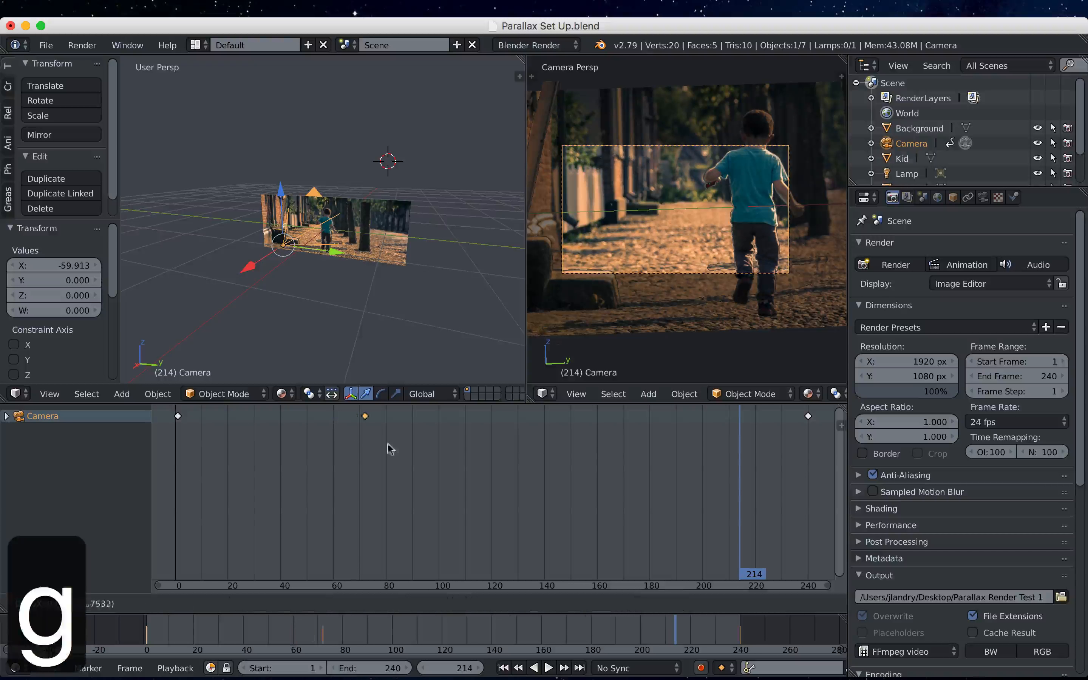
pyautogui.click(664, 445)
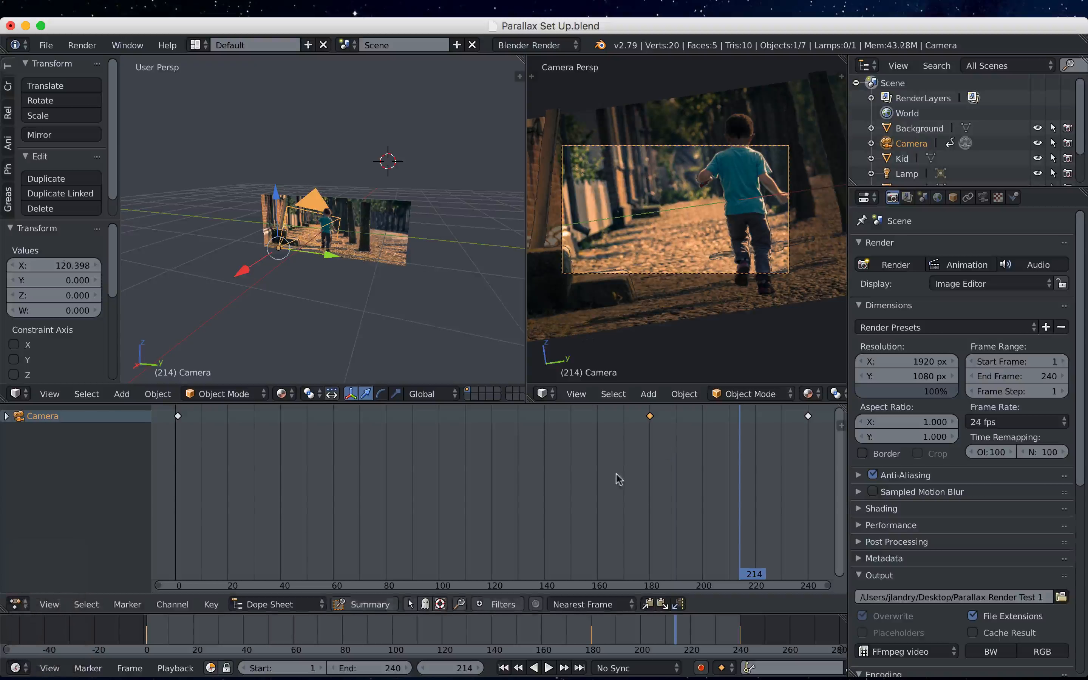
pyautogui.click(504, 668)
pyautogui.click(548, 668)
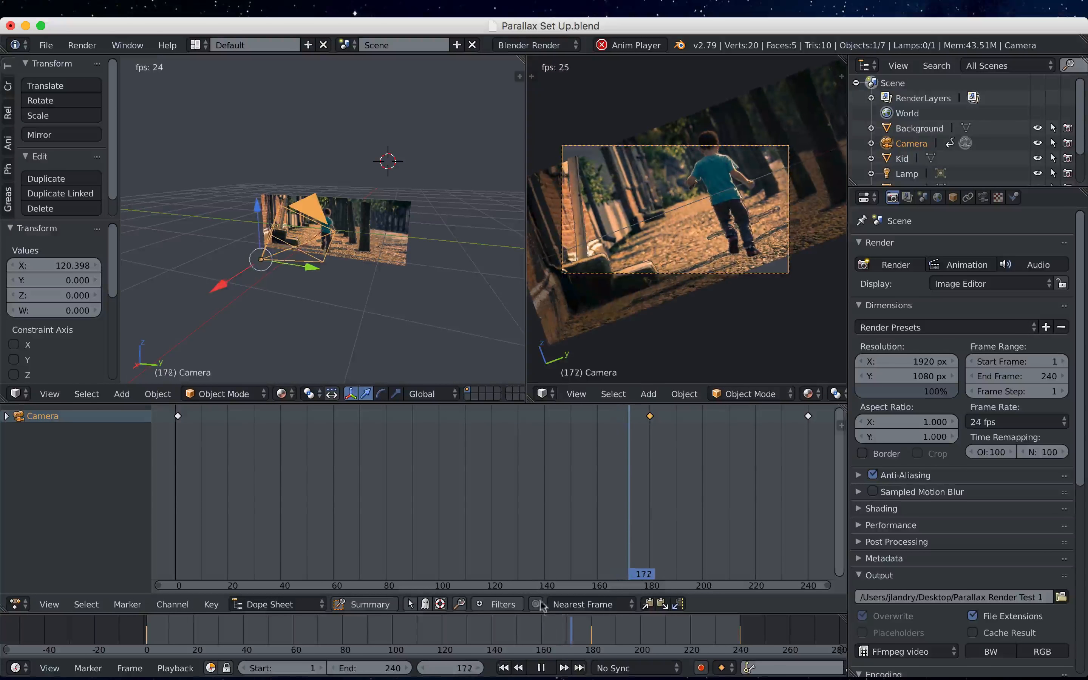
pyautogui.hotkey('alt', 'a')
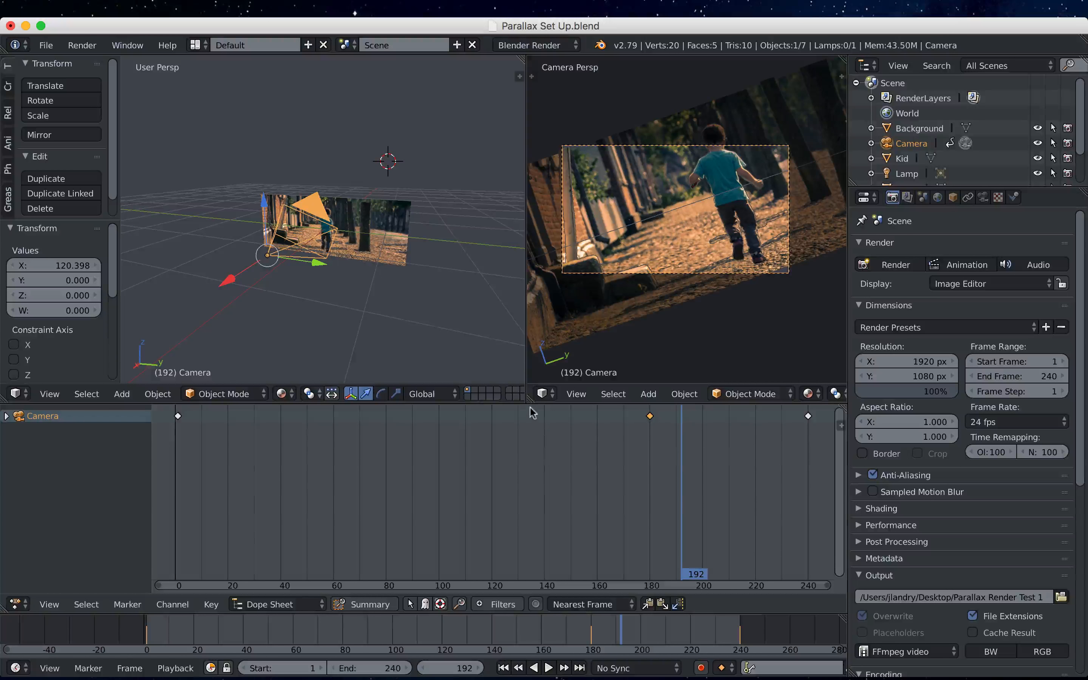
# Reduce the height of the Dope Sheet area to enlarge the 3D views, and scrub back to frame 1.
pyautogui.moveTo(528, 404); pyautogui.dragTo(527, 480)
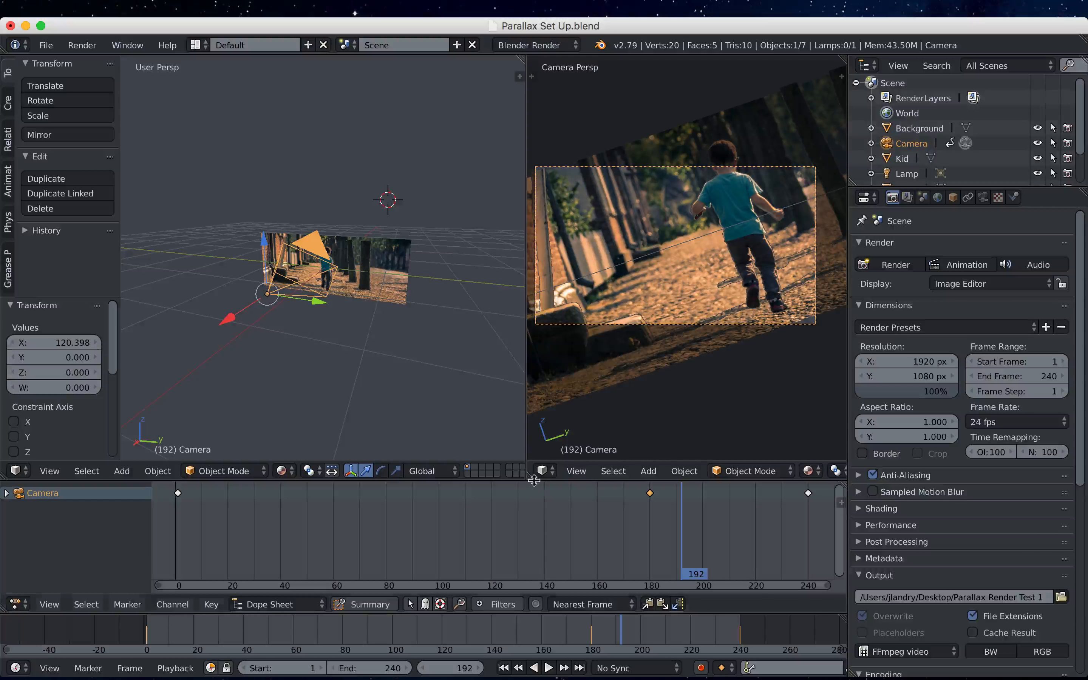
pyautogui.moveTo(532, 480); pyautogui.dragTo(534, 453)
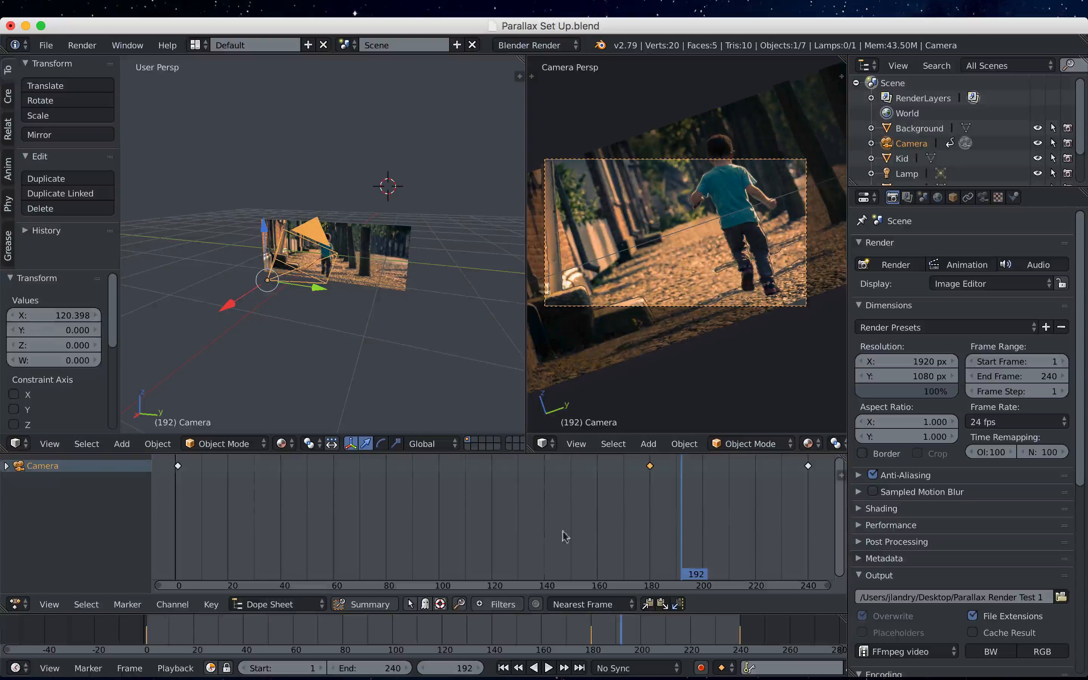
pyautogui.moveTo(563, 537); pyautogui.dragTo(180, 522)
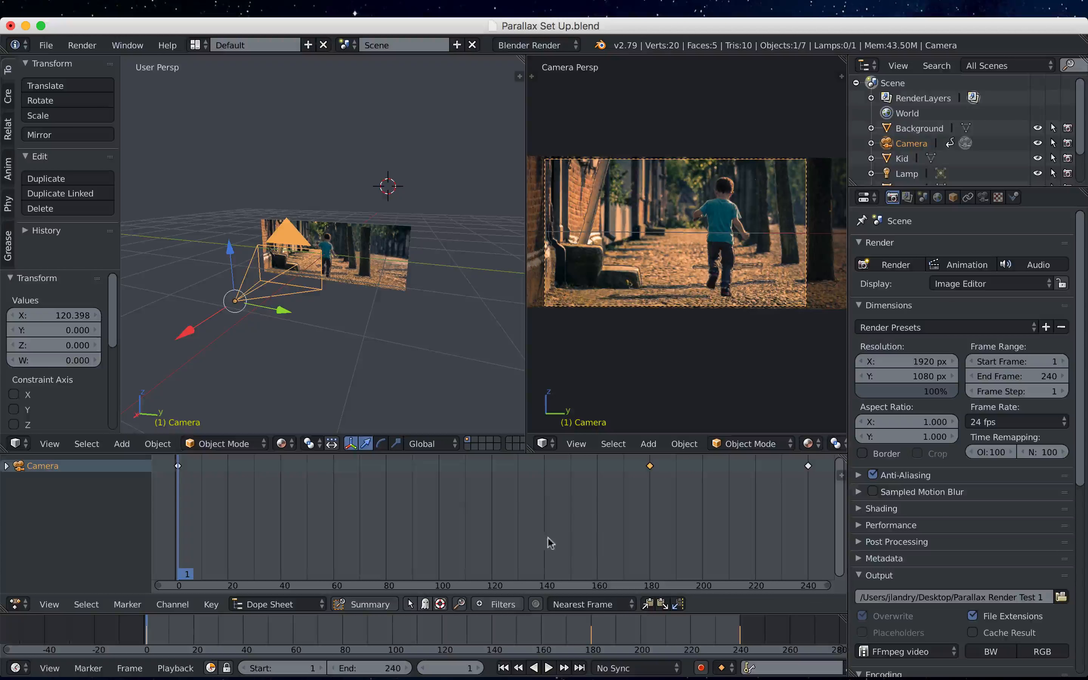